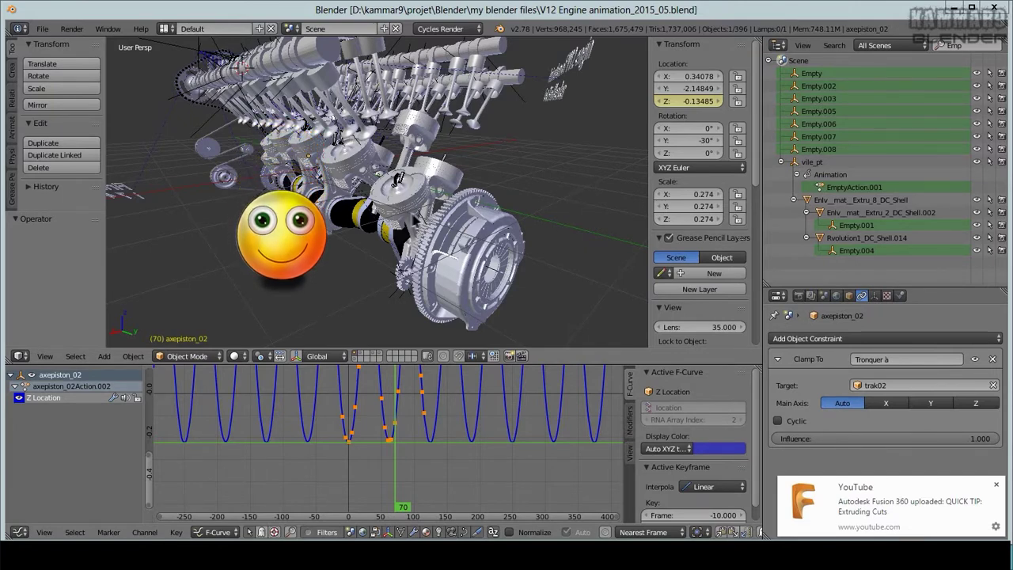
- Inspect the V12 engine's timing chains, camshafts, pistons and flywheel from several angles
middle_drag(417, 229, 491, 245)
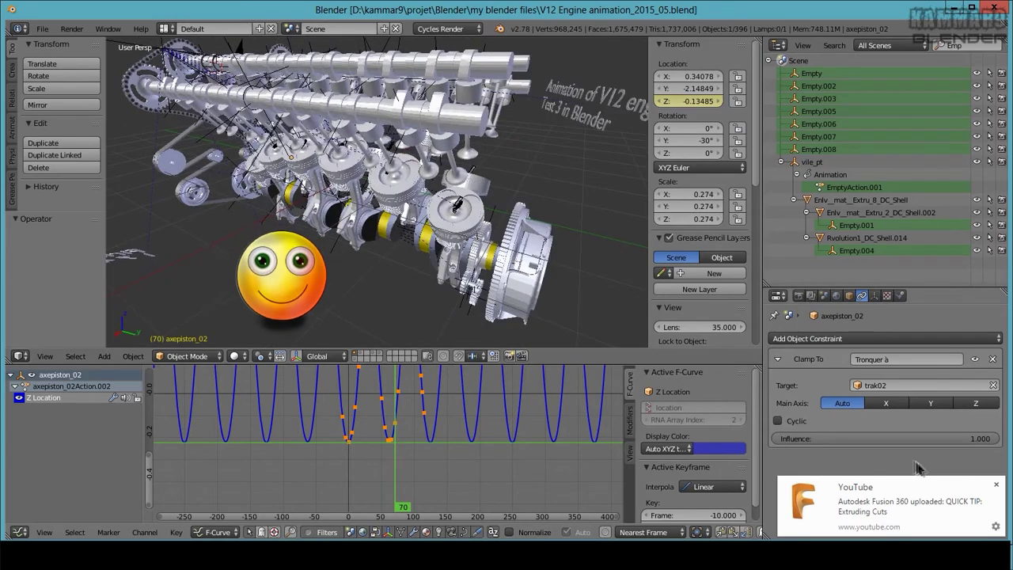
click(996, 485)
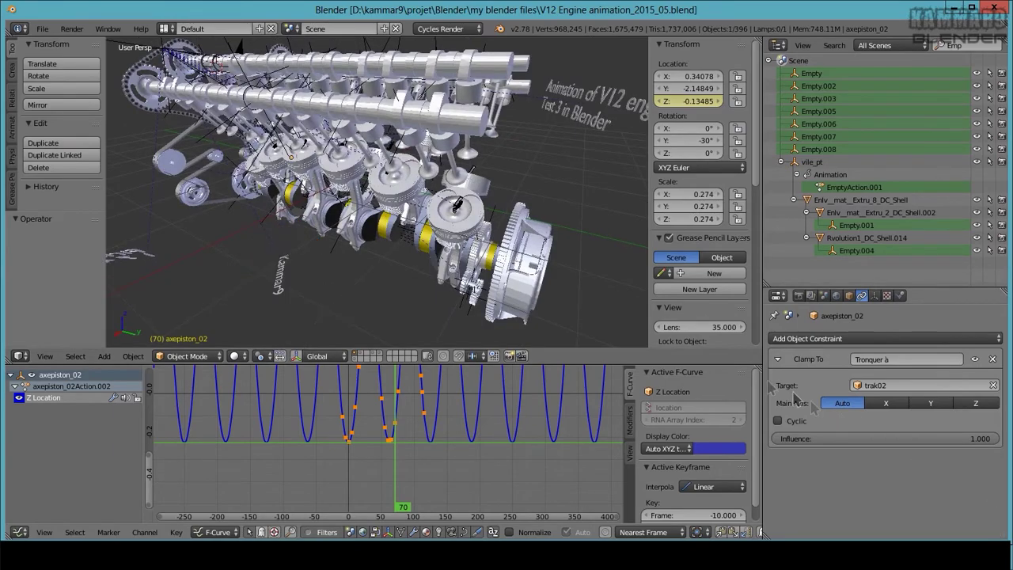
middle_drag(317, 232, 462, 242)
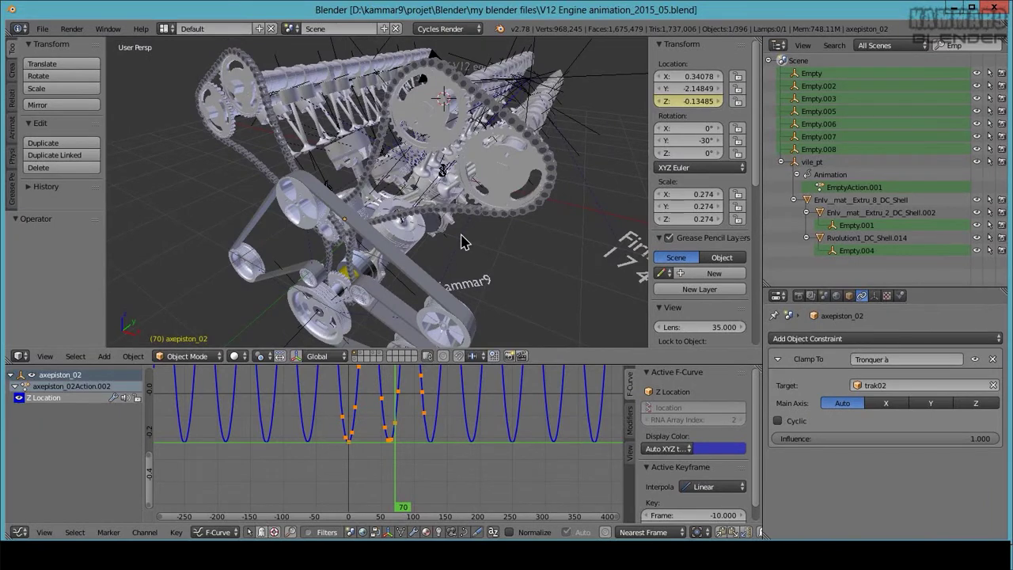
middle_drag(342, 248, 379, 251)
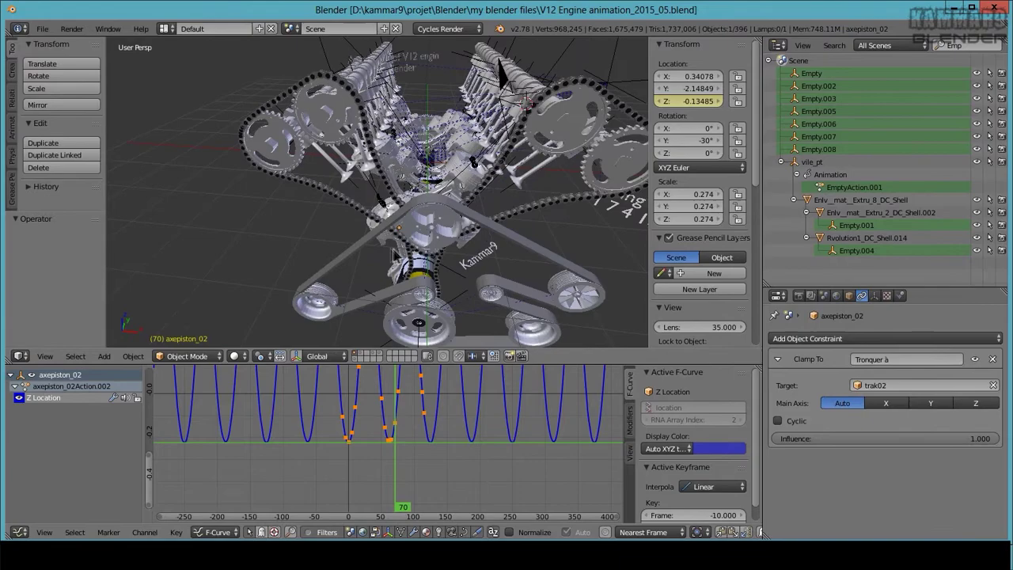
middle_drag(471, 255, 365, 161)
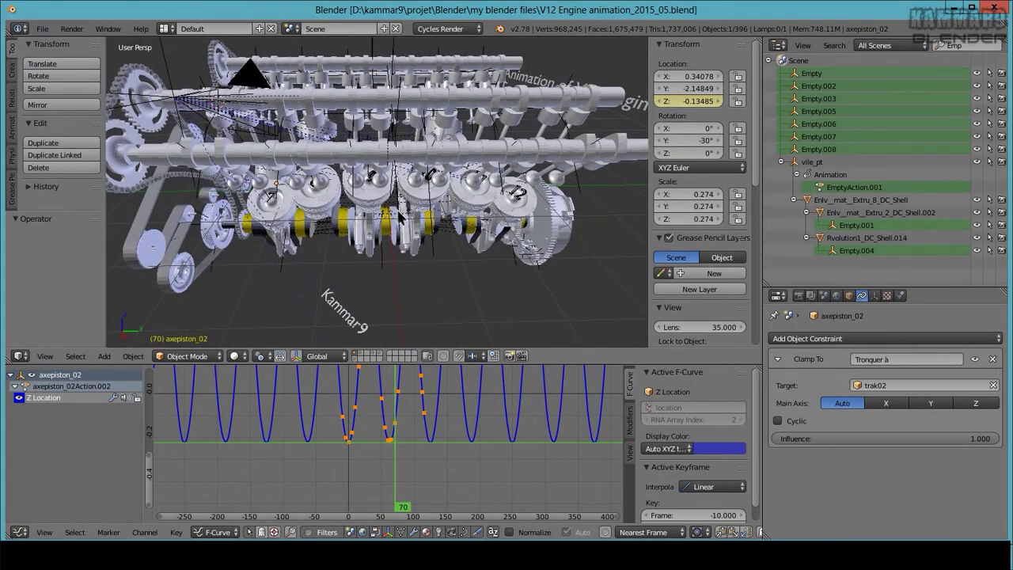
middle_drag(400, 215, 417, 192)
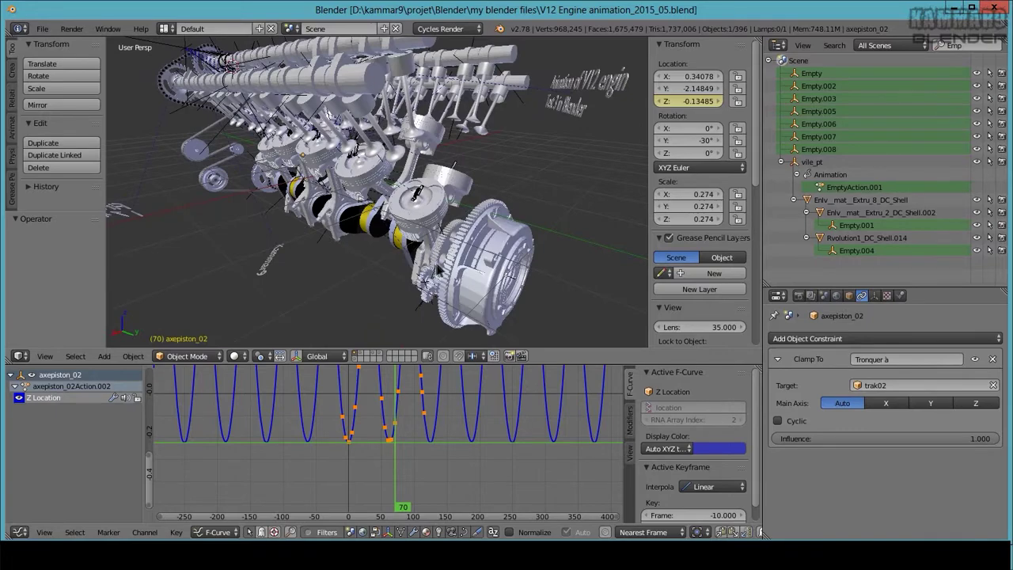
scroll(477, 198, up, 5)
scroll(477, 197, down, 7)
middle_drag(477, 198, 424, 230)
scroll(423, 236, up, 6)
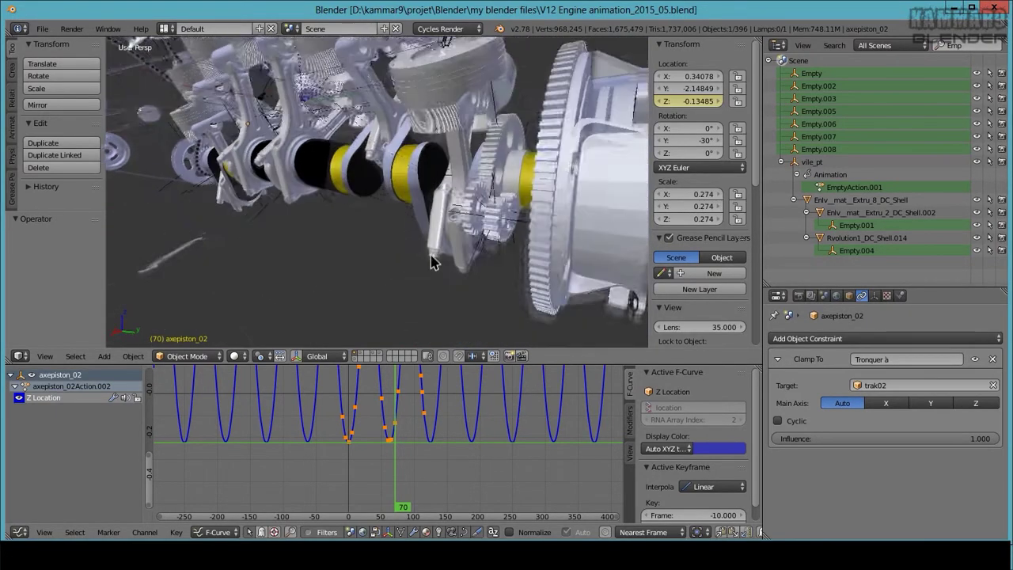
- Play the engine animation with Alt+A, viewing the valves, connecting rod and chain sprocket
key(alt+a)
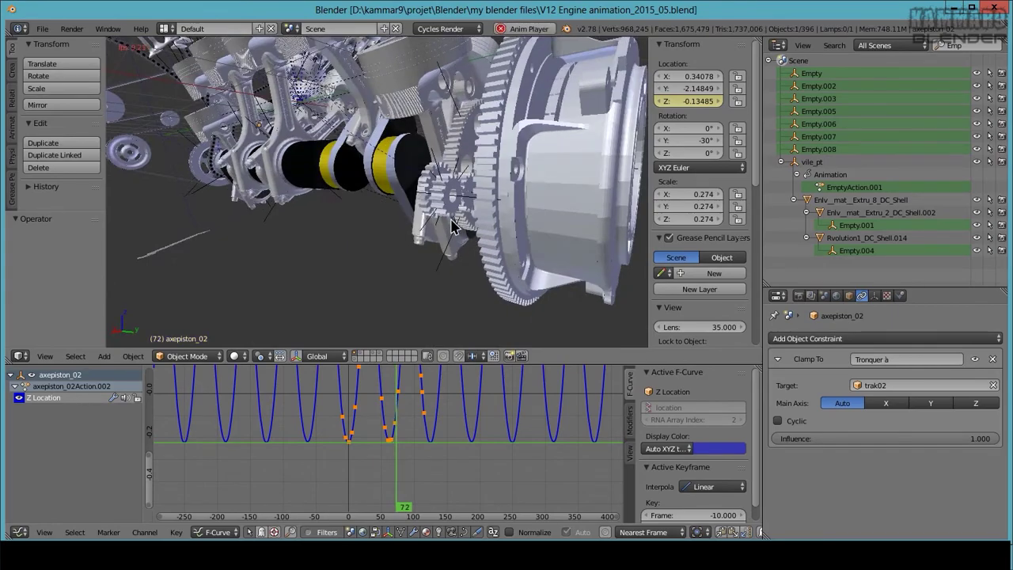
middle_drag(449, 176, 482, 140)
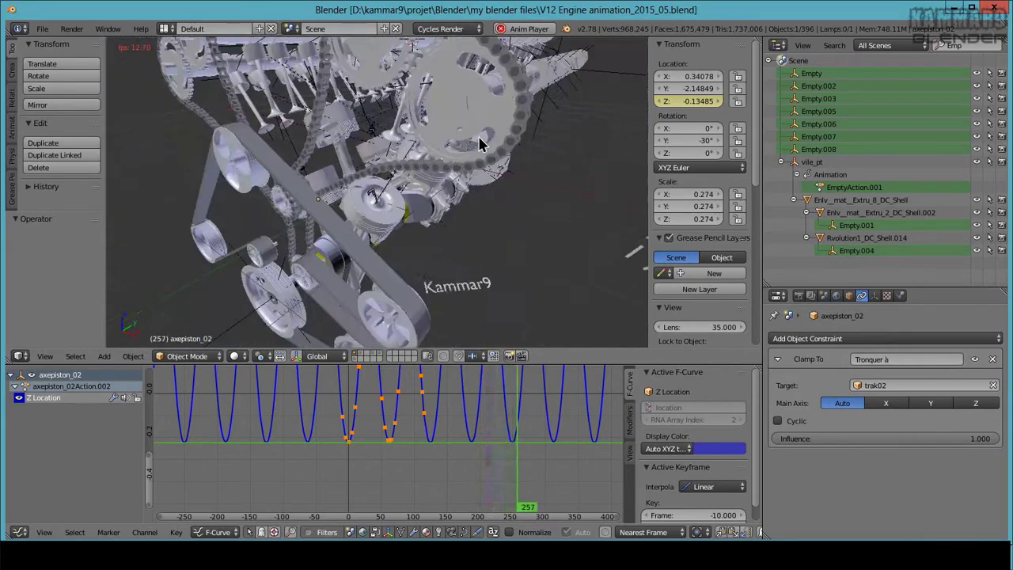
scroll(482, 140, up, 5)
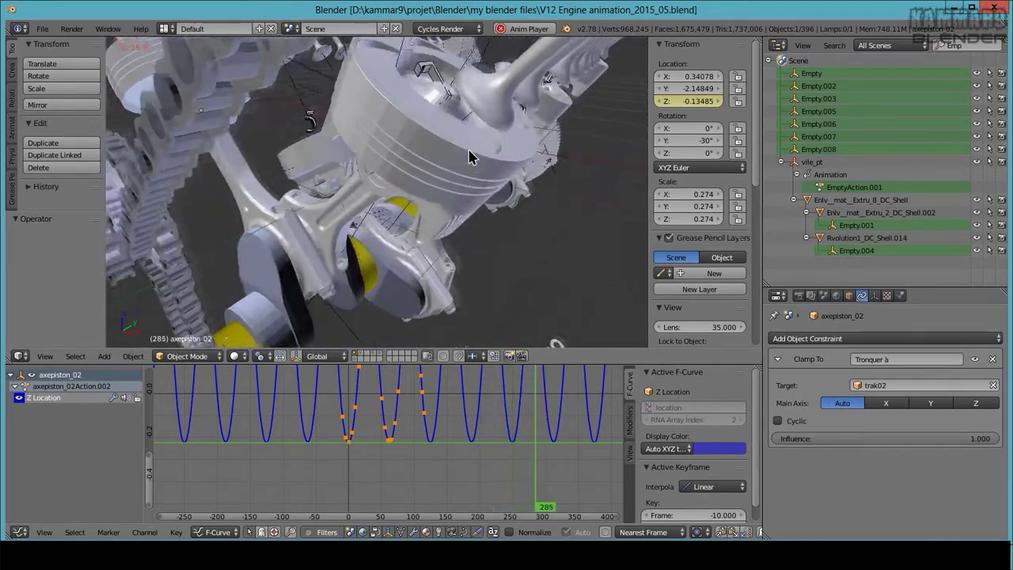
scroll(467, 157, up, 3)
scroll(466, 168, down, 3)
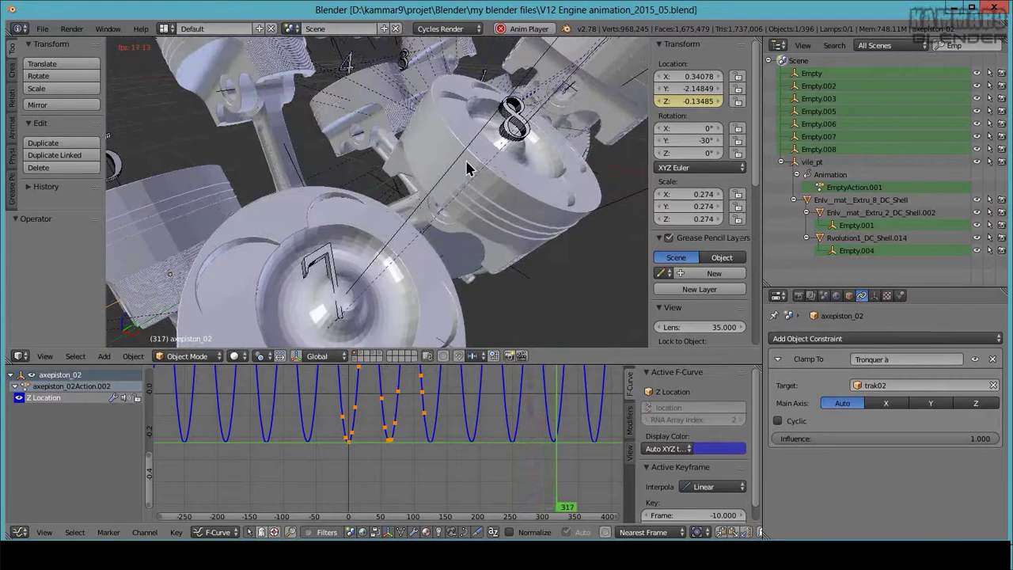
middle_drag(470, 165, 385, 171)
scroll(389, 170, up, 3)
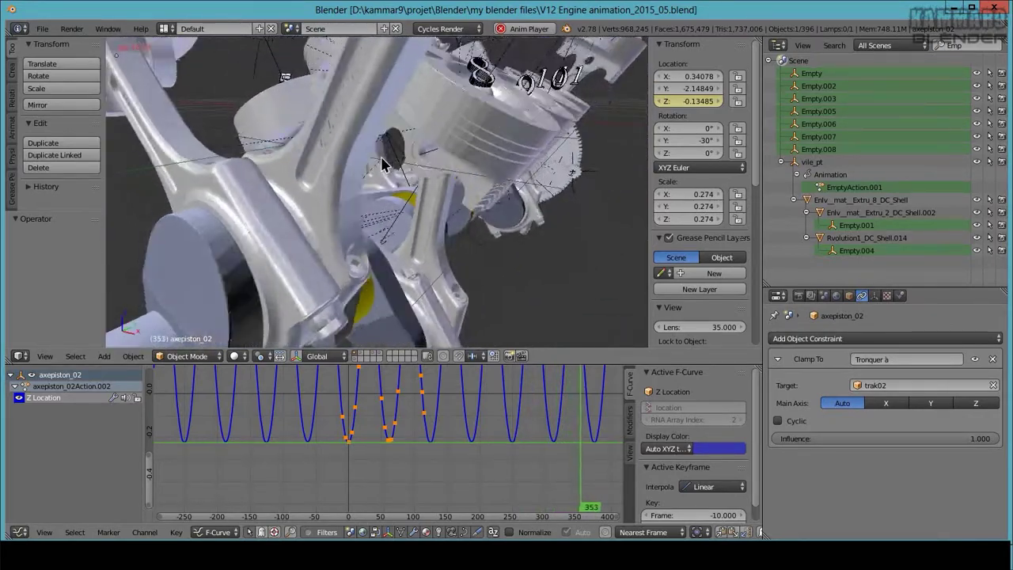
scroll(380, 164, down, 5)
middle_drag(379, 163, 361, 175)
scroll(366, 164, up, 4)
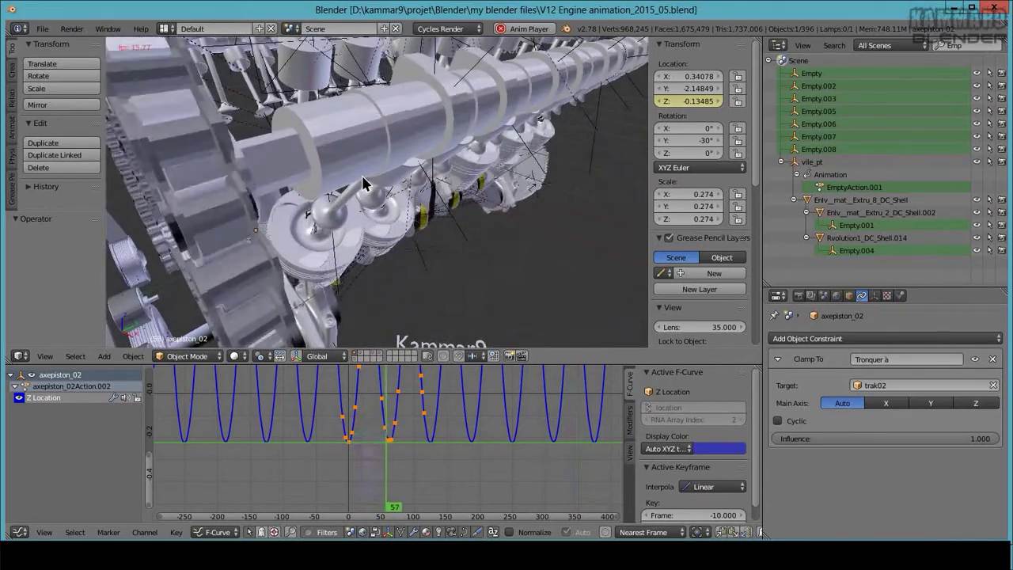
scroll(368, 174, up, 2)
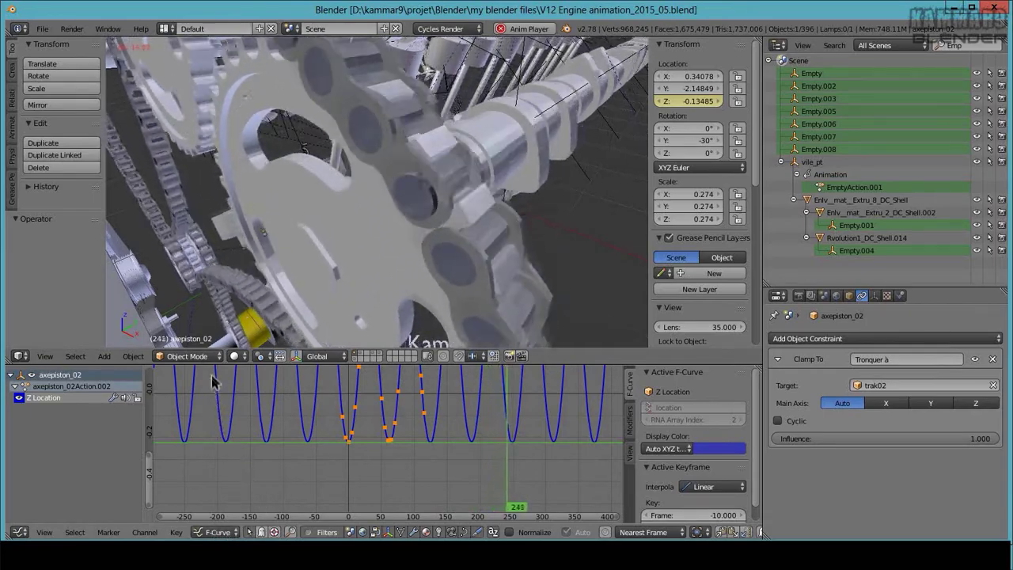
drag(221, 348, 221, 467)
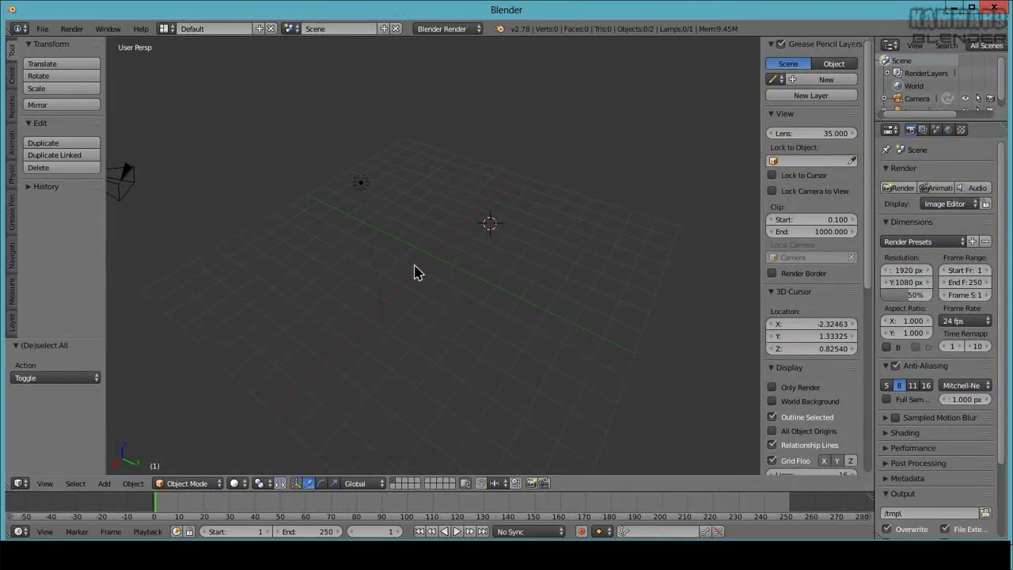
- Reload the start-up file to get a fresh default scene
click(43, 30)
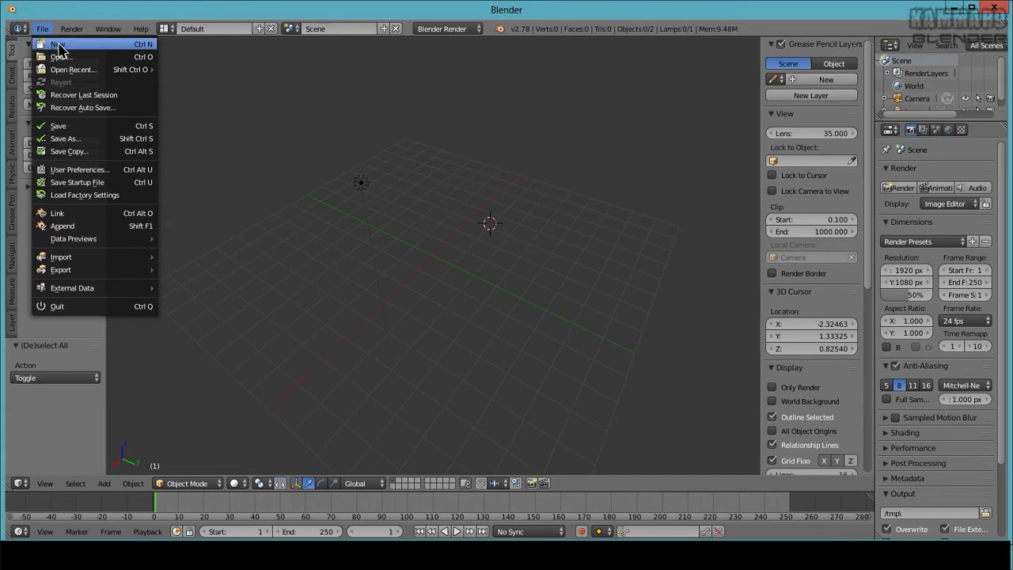
click(54, 44)
click(50, 54)
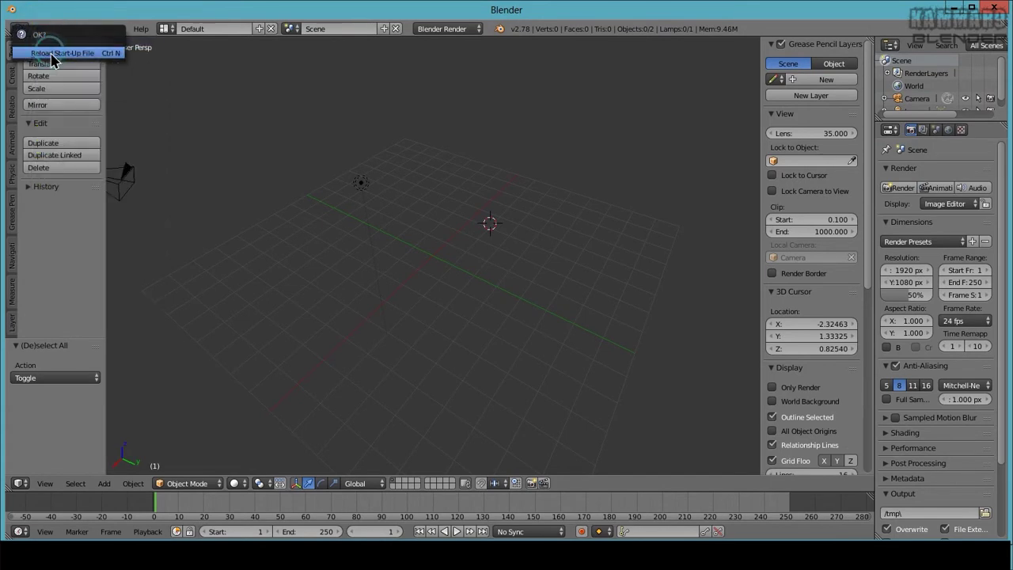
- Delete the default cube
middle_drag(381, 228, 393, 242)
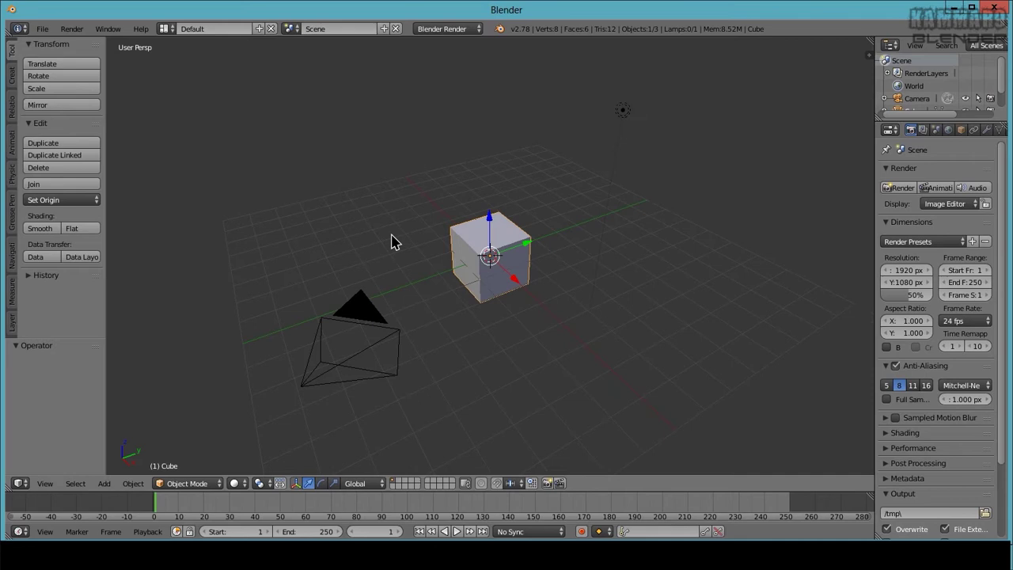
key(x)
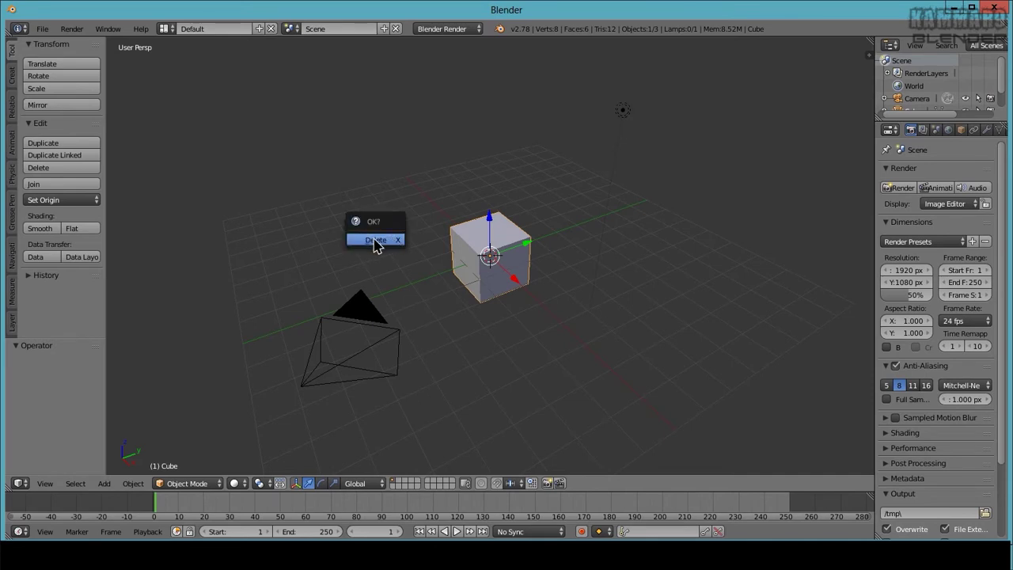
click(376, 240)
- Switch to top view of the camera and lamp, adding no object
middle_drag(532, 255, 528, 261)
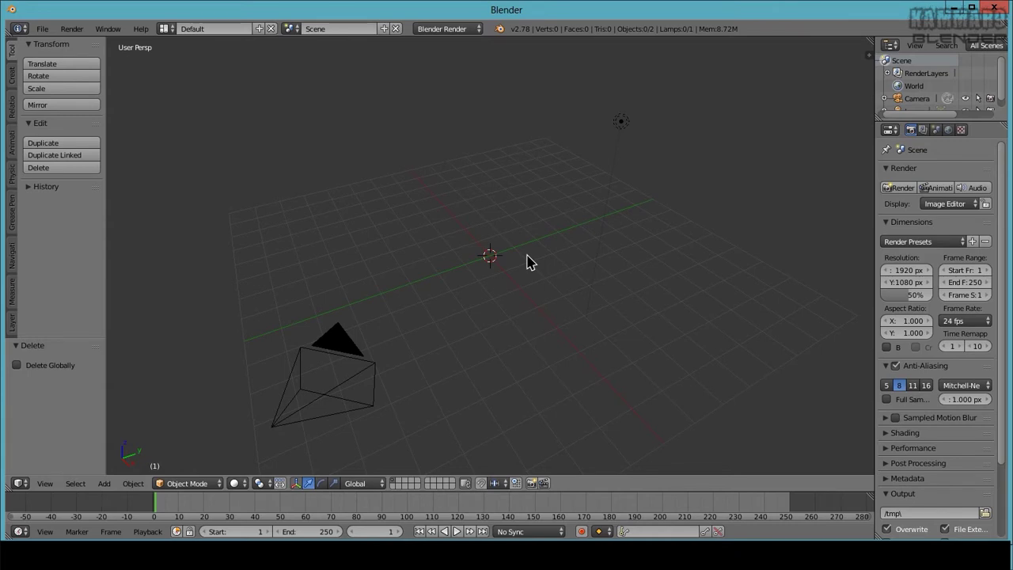
key(KP_7)
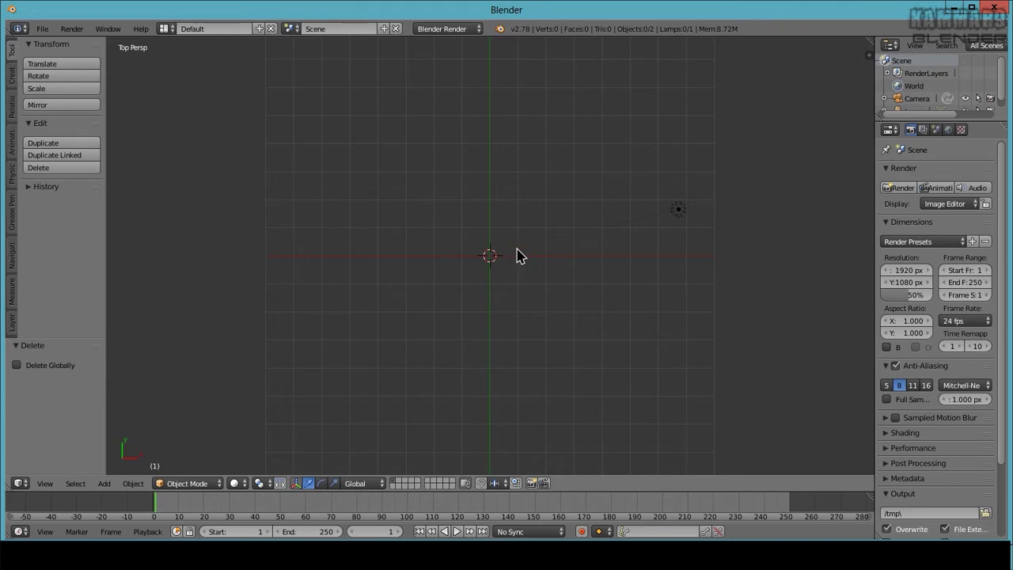
mouse_move(519, 255)
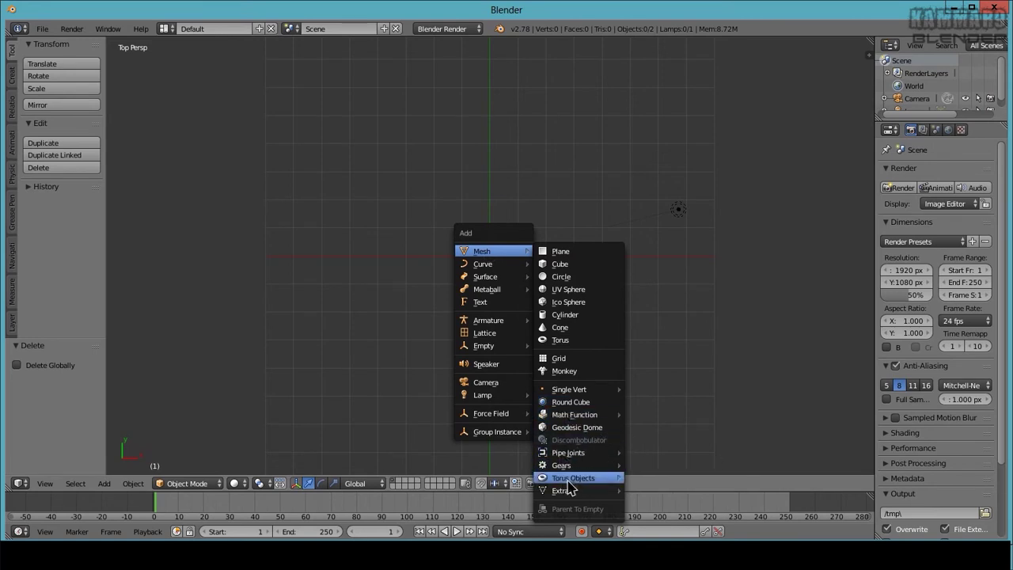
click(361, 319)
click(42, 29)
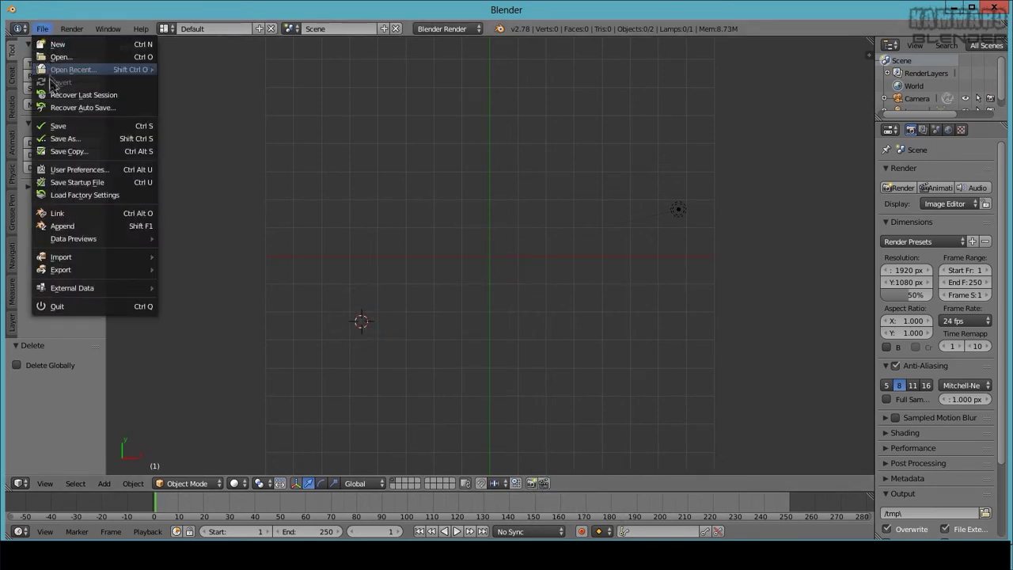
click(89, 168)
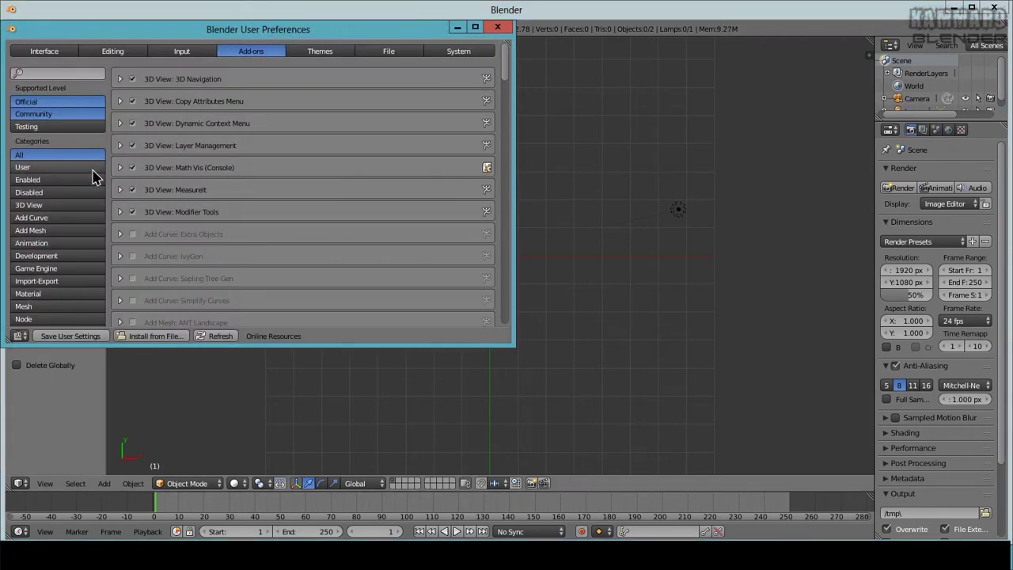
click(33, 231)
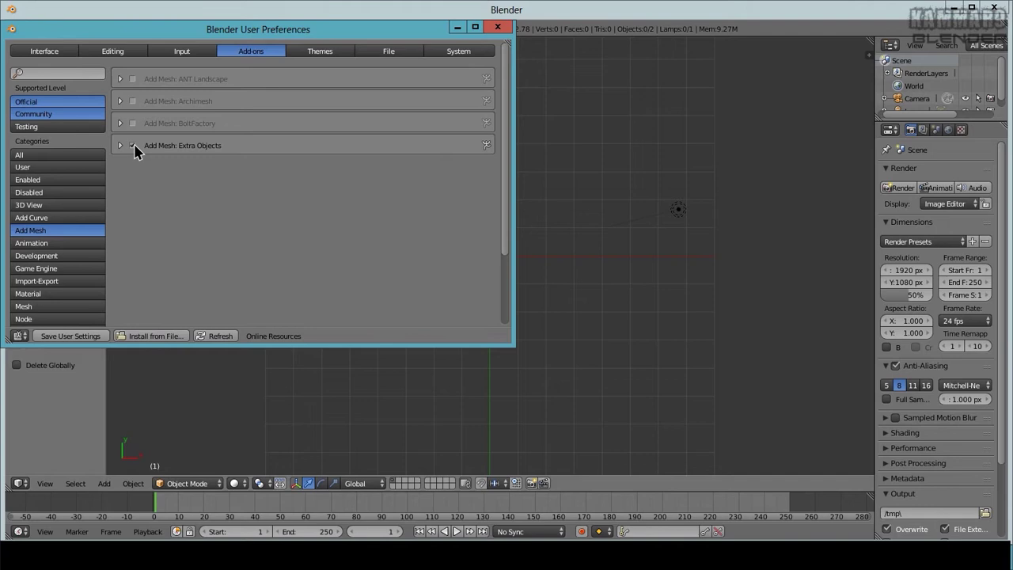
click(74, 337)
click(498, 28)
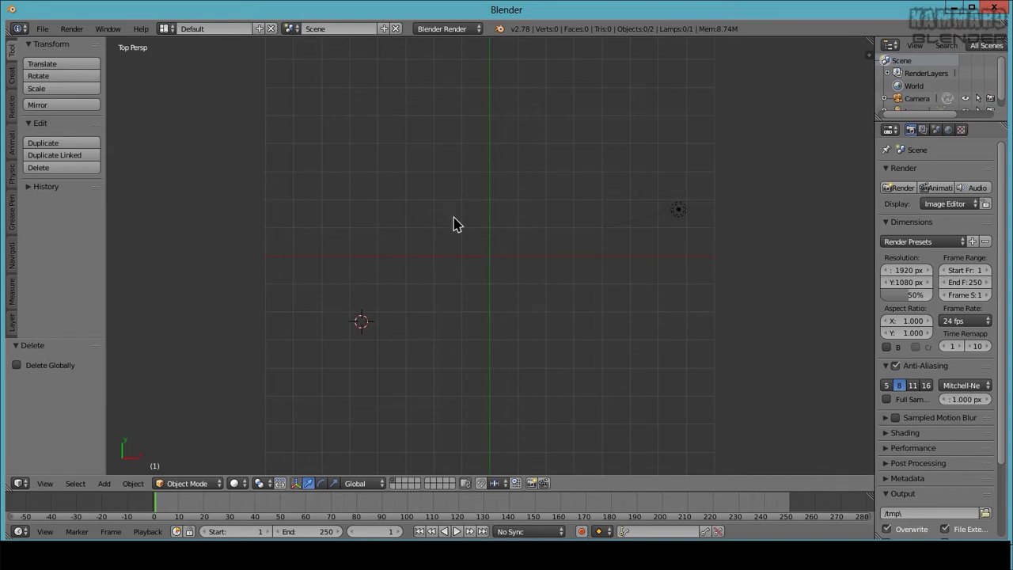
- Add a gear mesh at the 3D cursor
key(shift+a)
mouse_move(439, 212)
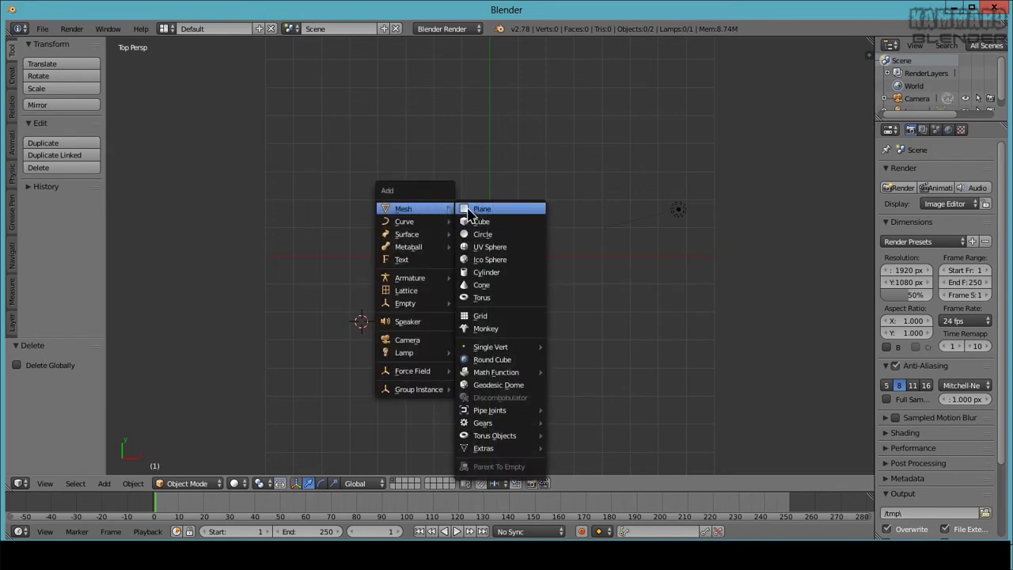
mouse_move(498, 425)
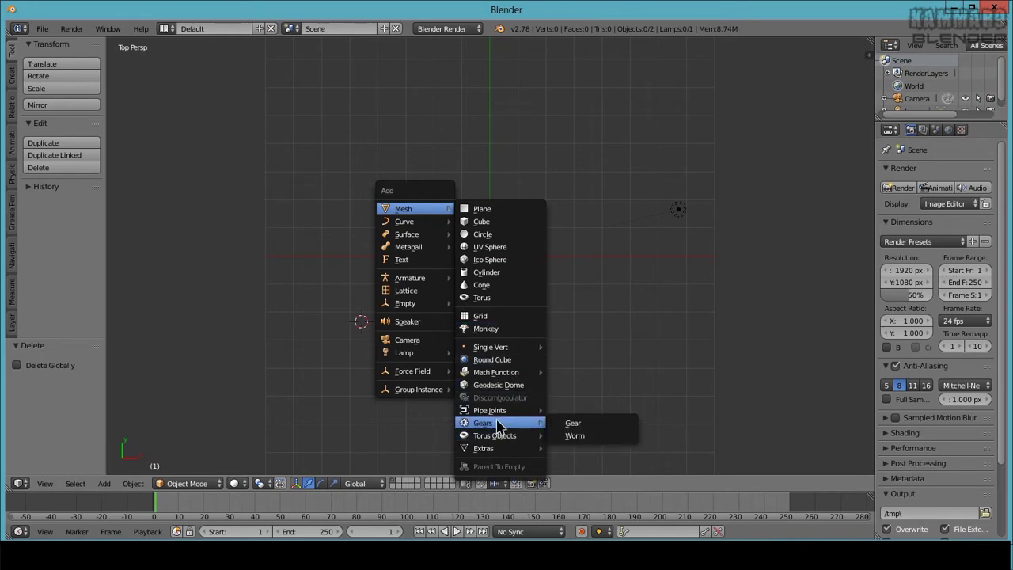
click(576, 426)
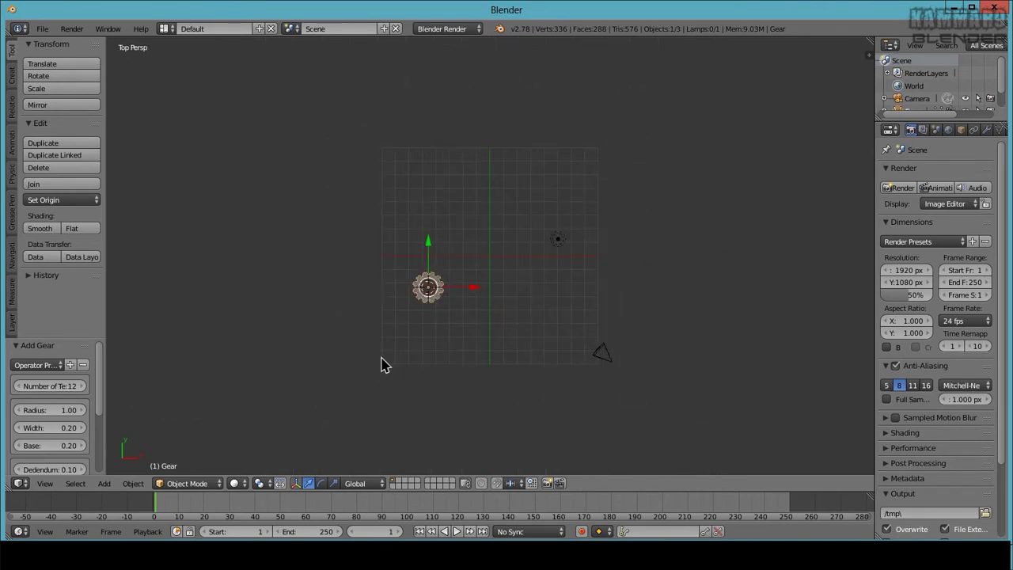
- Switch to Top Ortho view and zoom so the gear fills the view
scroll(328, 377, up, 1)
key(KP_5)
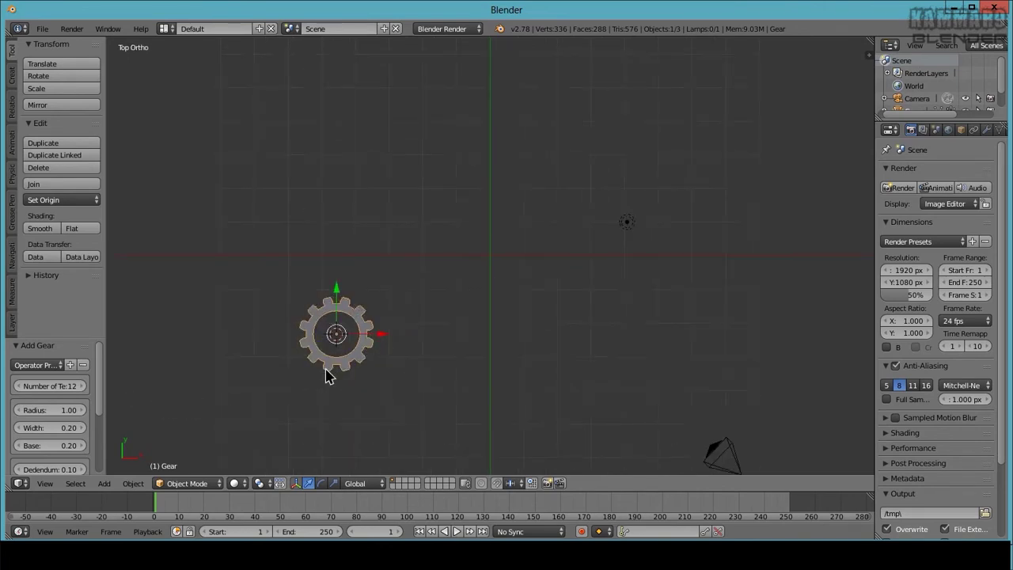
scroll(486, 219, up, 3)
scroll(533, 194, down, 7)
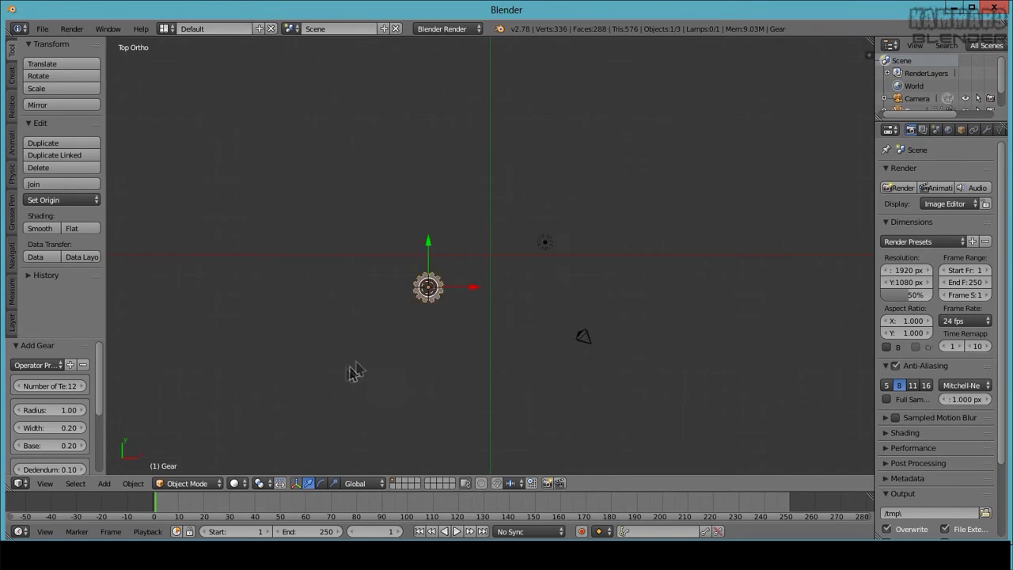
scroll(354, 372, up, 4)
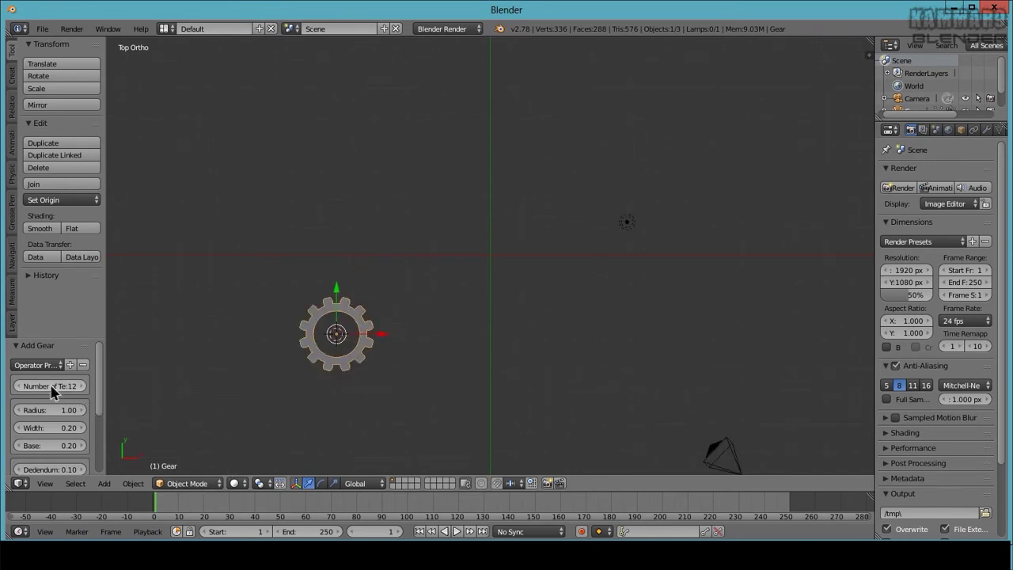
- Set the gear to 16 teeth, radius 1.15, width 0.05 and base 0.50
drag(49, 385, 45, 390)
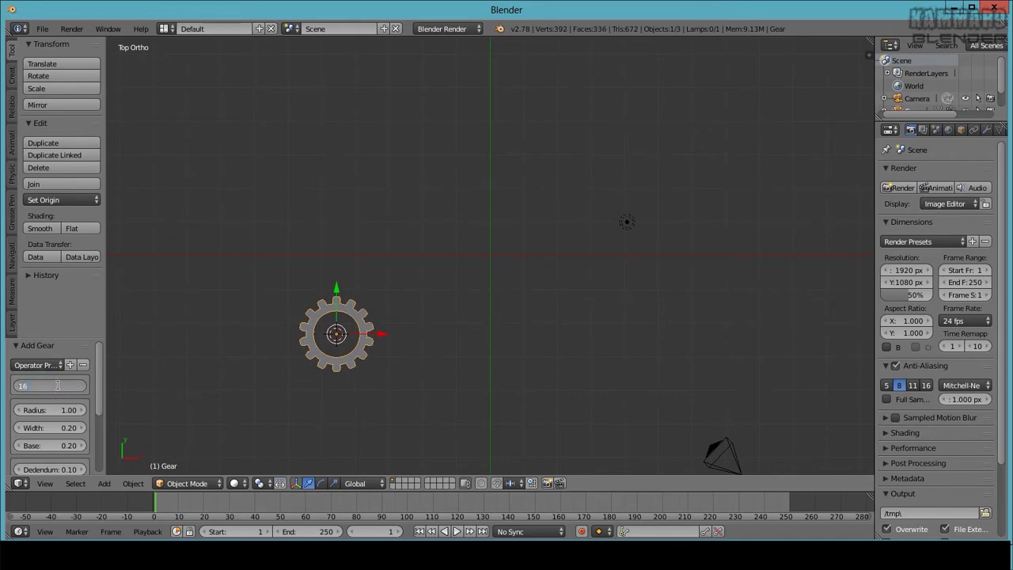
key(Return)
drag(50, 417, 56, 446)
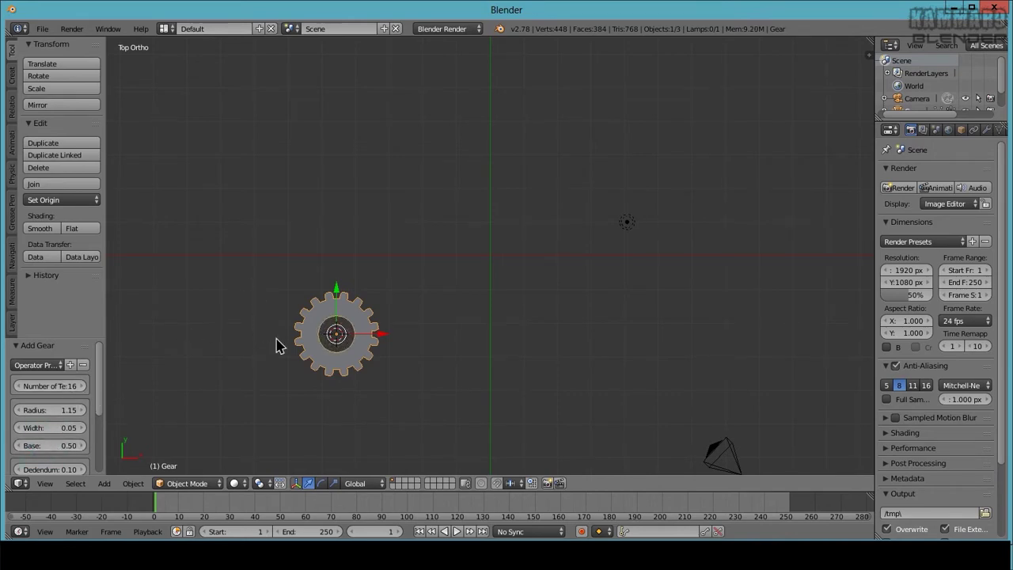
- Move the gear, snap the 3D cursor to the world origin, then the gear onto the cursor
key(g)
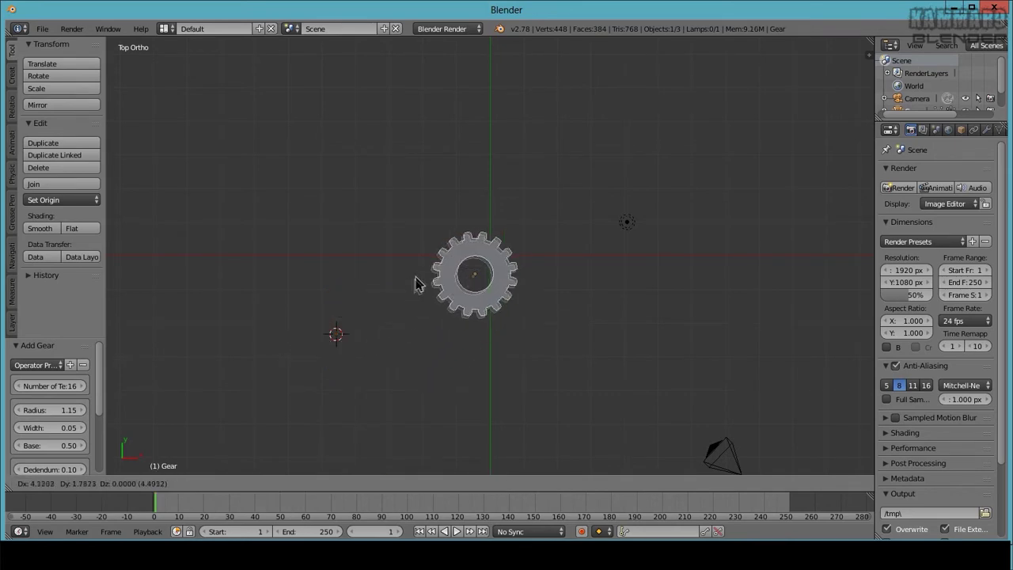
click(413, 285)
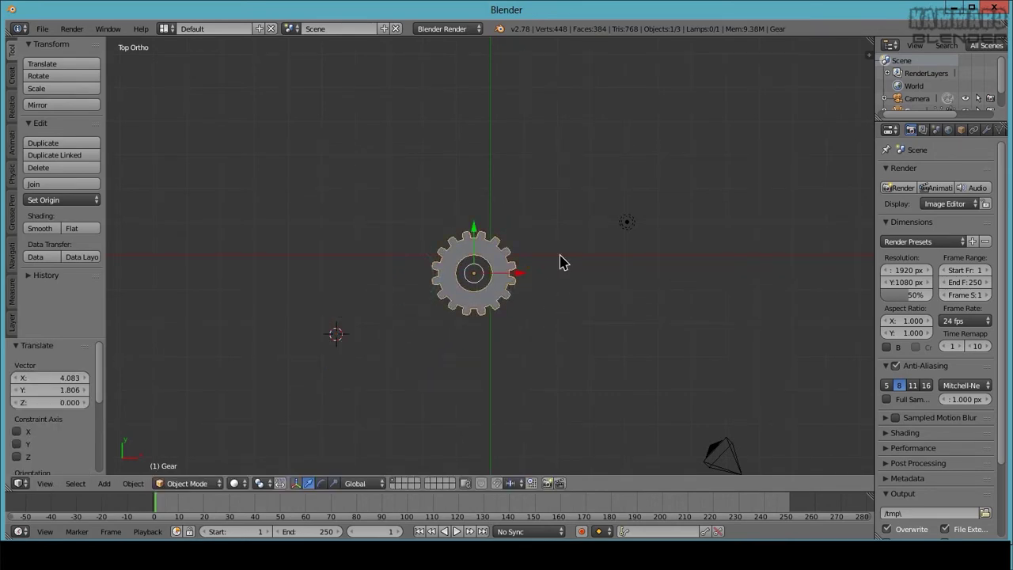
scroll(559, 263, up, 4)
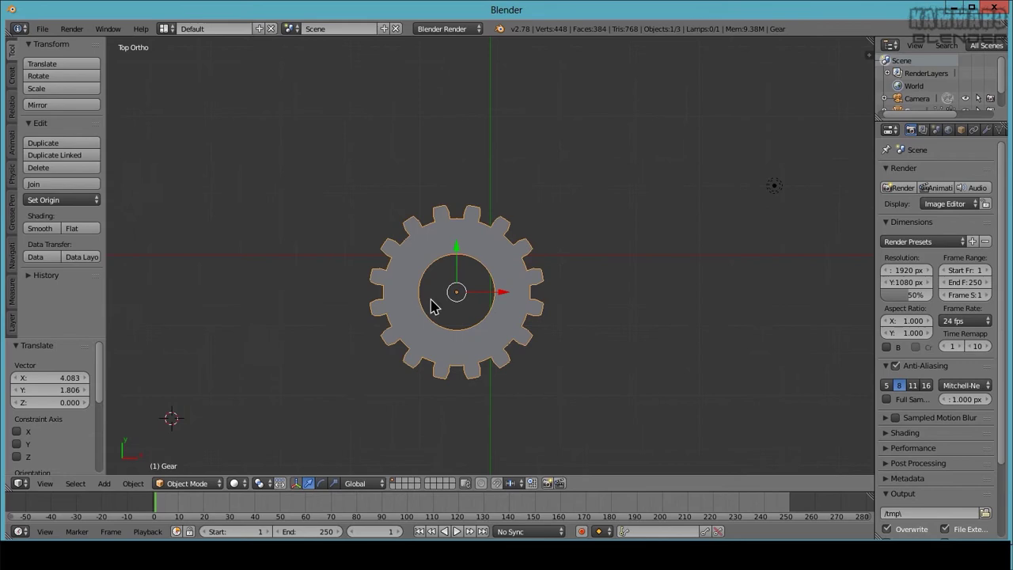
key(shift+s)
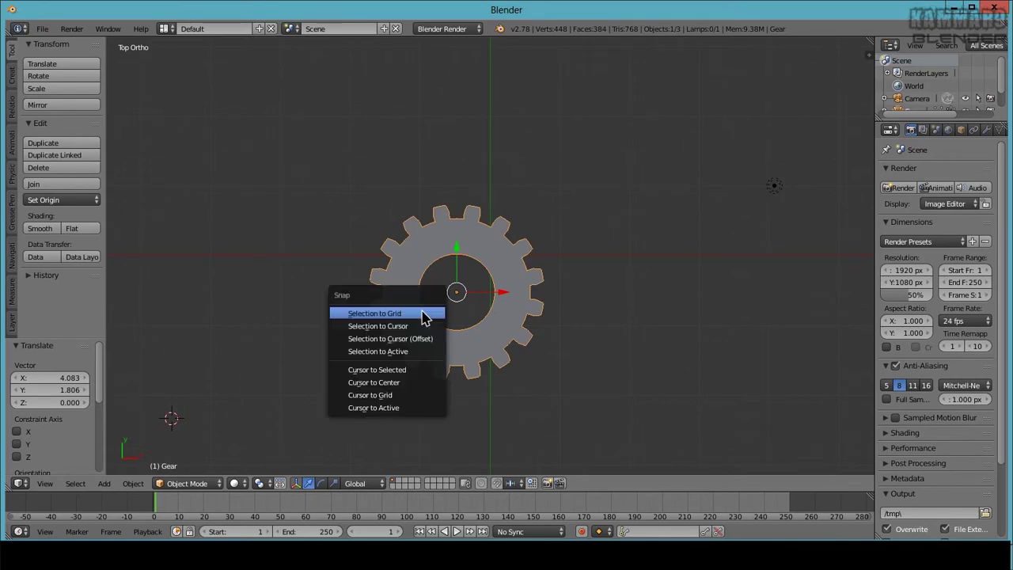
click(404, 382)
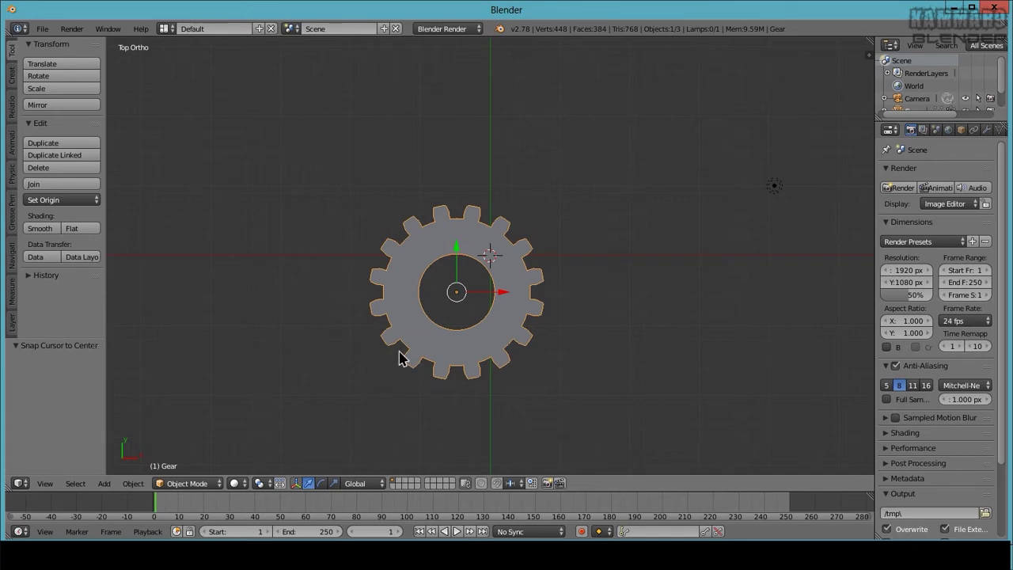
key(shift+s)
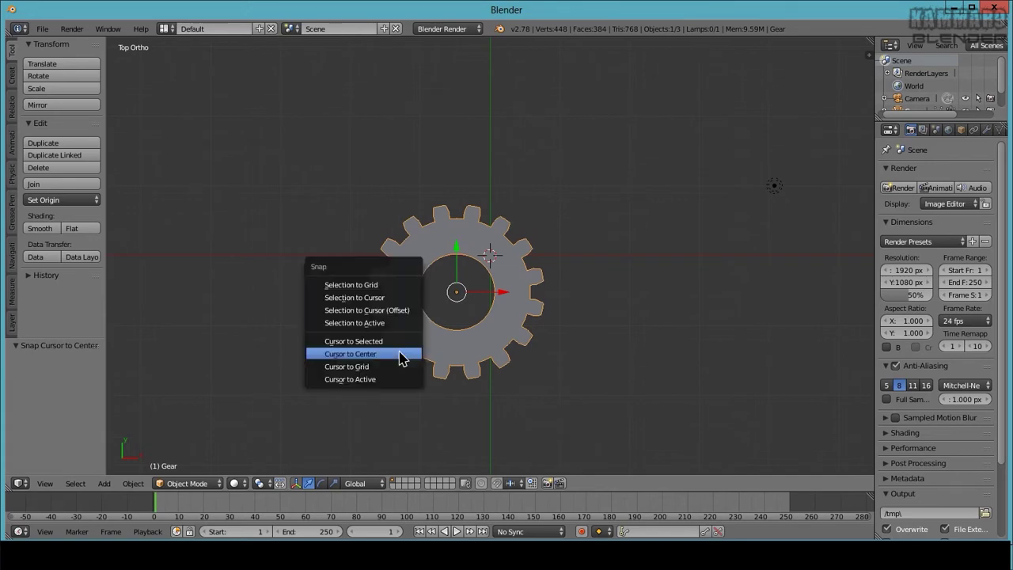
click(383, 298)
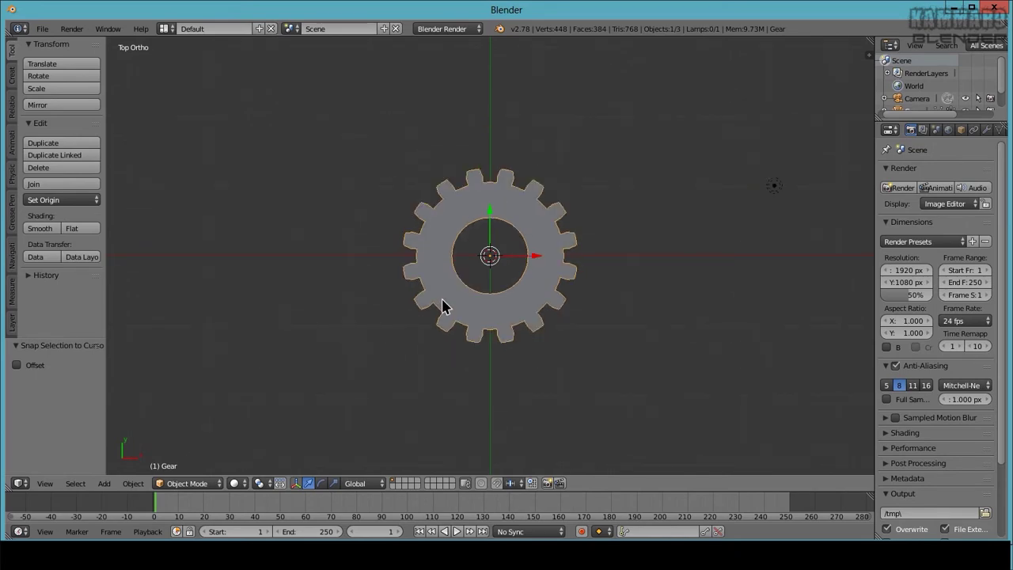
- Duplicate the gear and place the copy to its right along the X axis
key(shift+d)
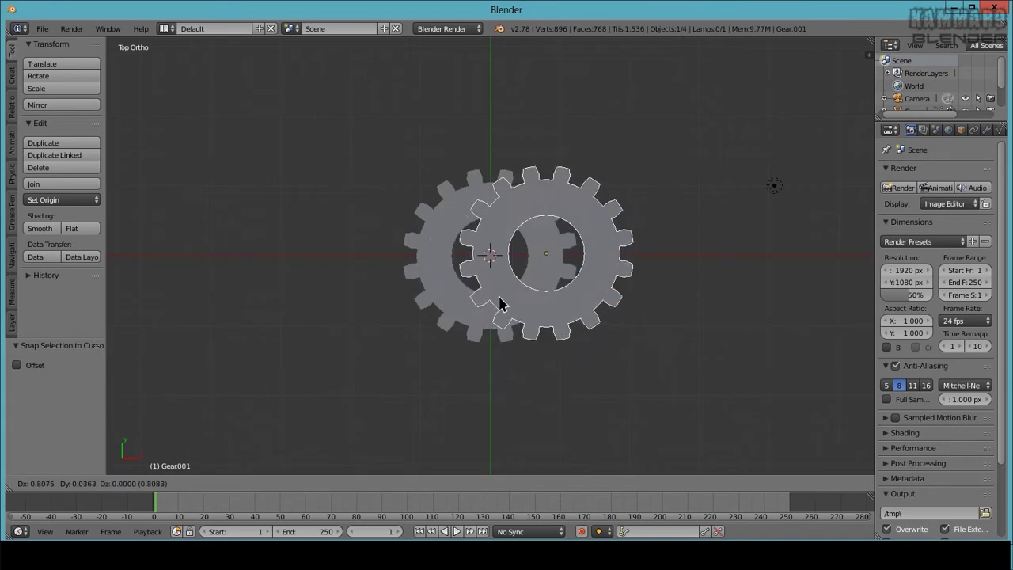
key(x)
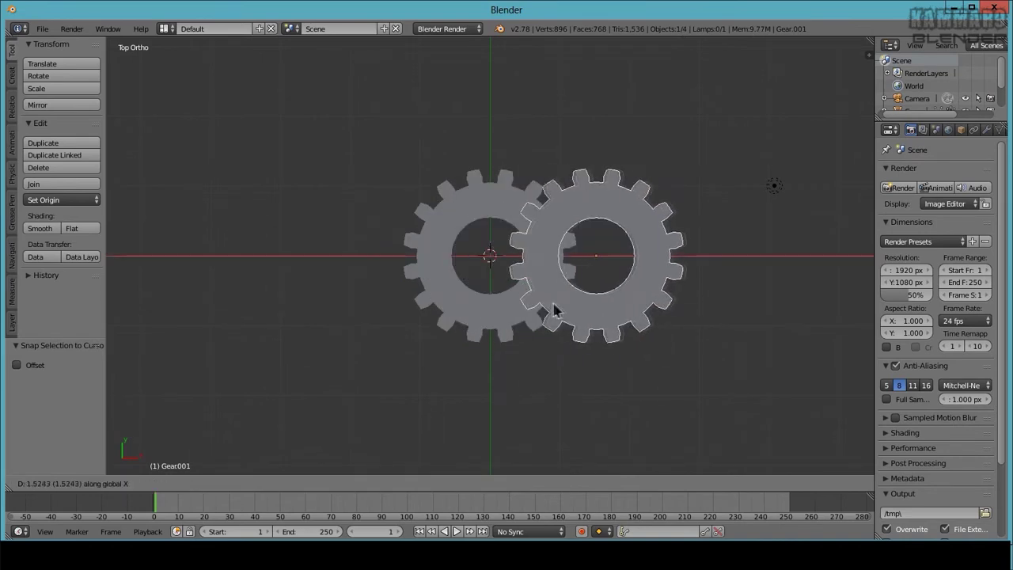
click(601, 305)
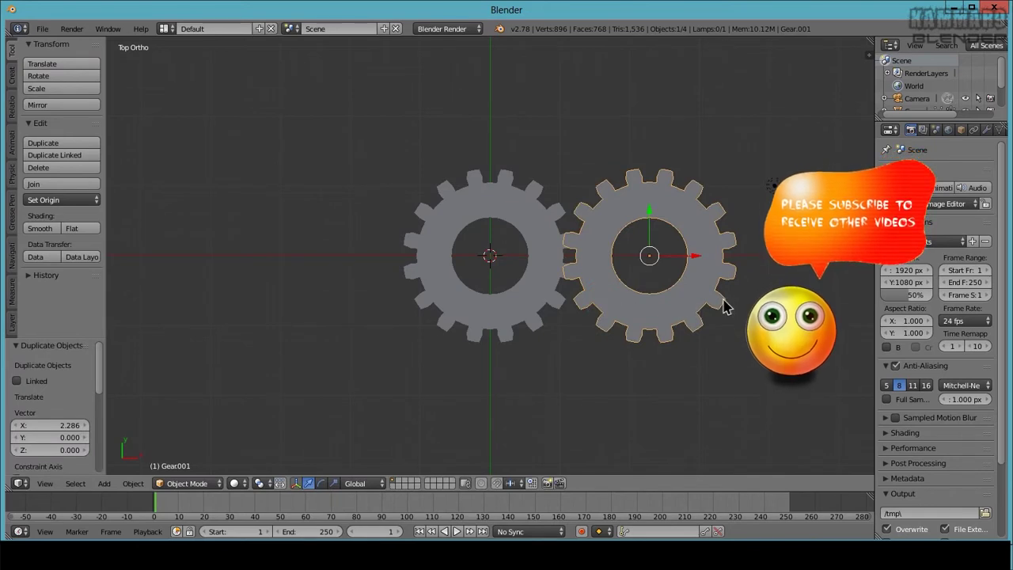
- Rotate the copy about 11.5° and slide it along X until the teeth interlock
key(r)
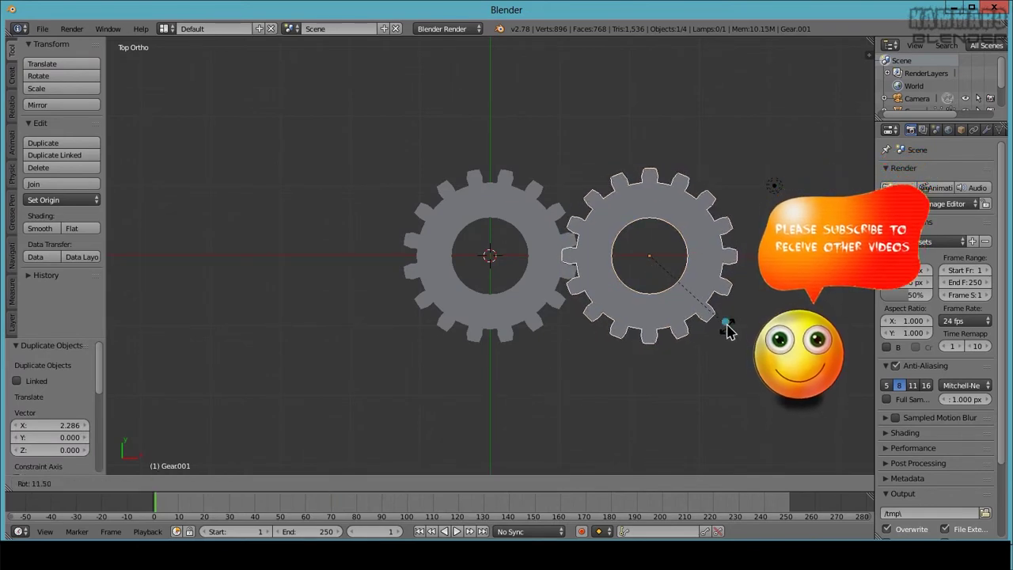
click(728, 331)
key(g)
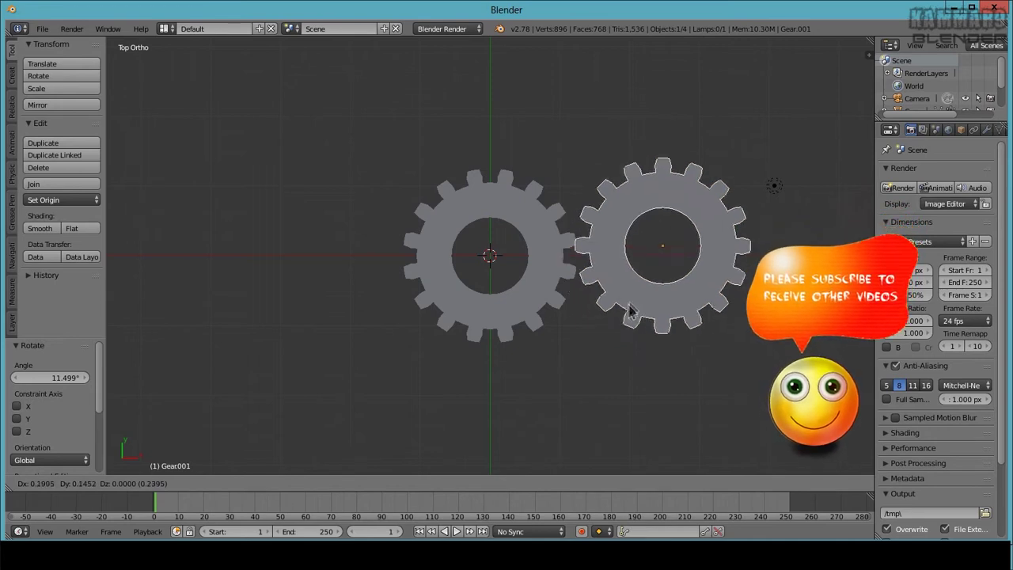
key(x)
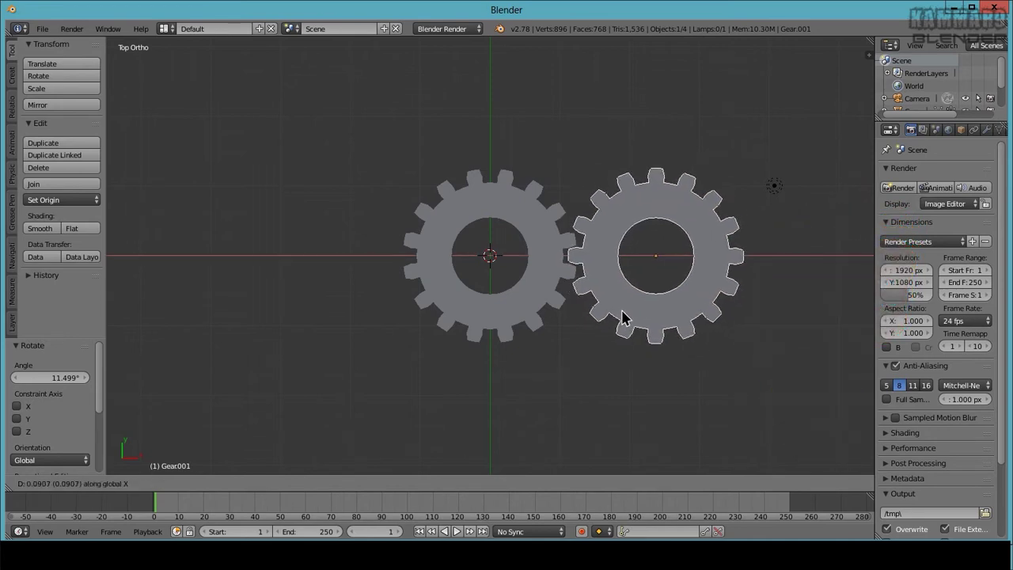
click(622, 316)
scroll(583, 283, down, 3)
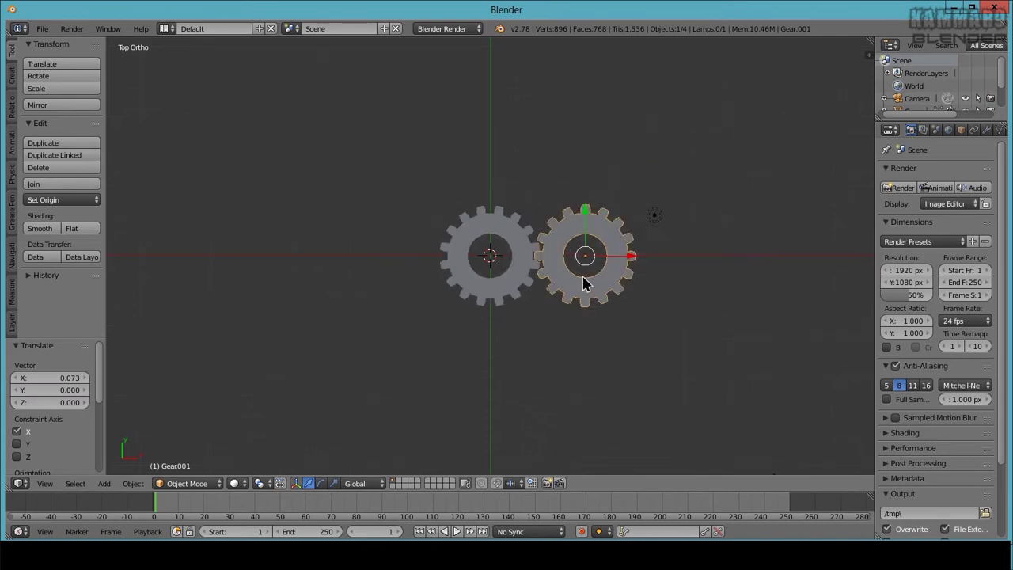
scroll(583, 283, up, 6)
shift+middle_drag(639, 283, 530, 304)
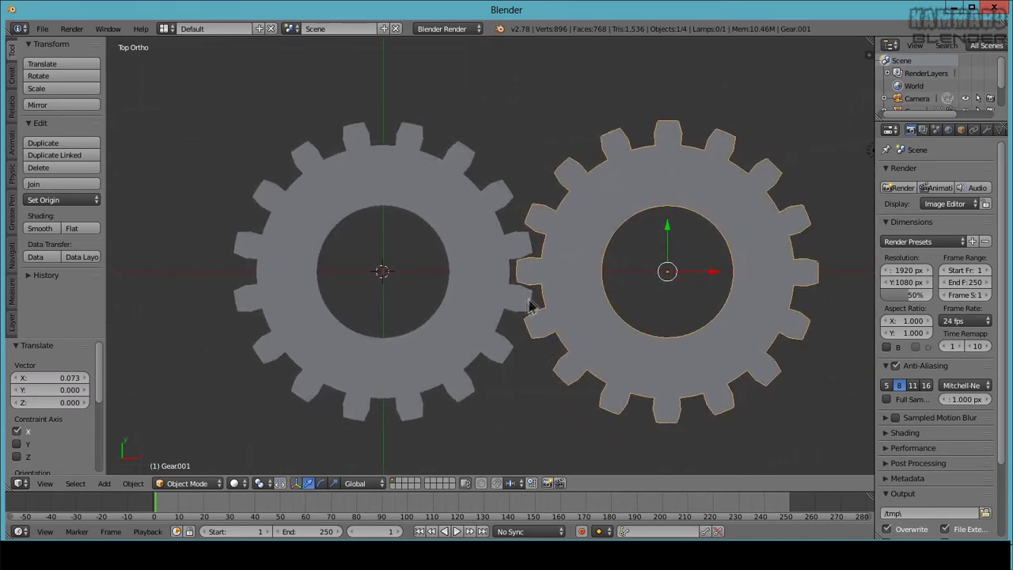
- Keyframe the left gear's Z rotation at 0° on the first frame
right_click(484, 285)
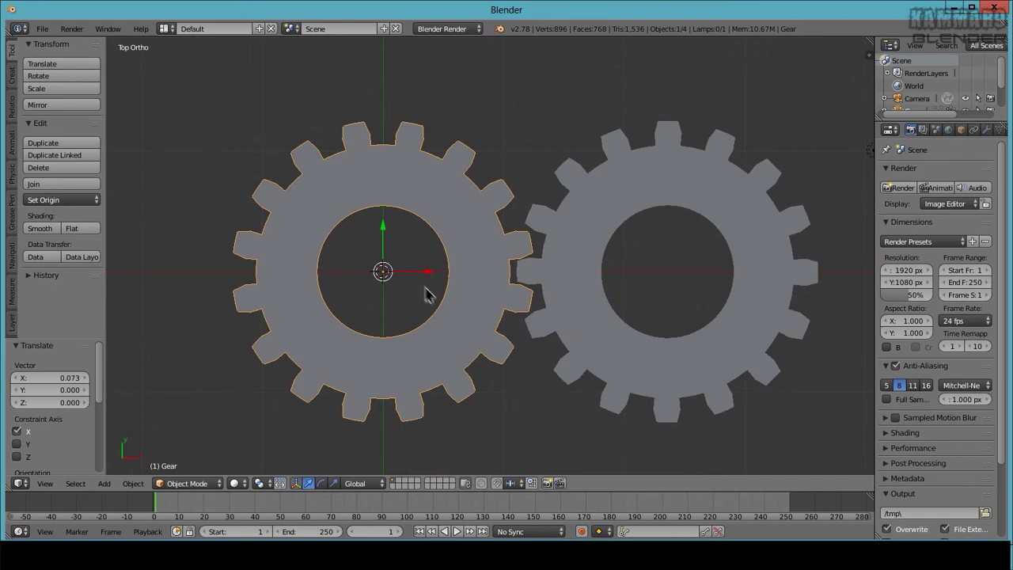
key(n)
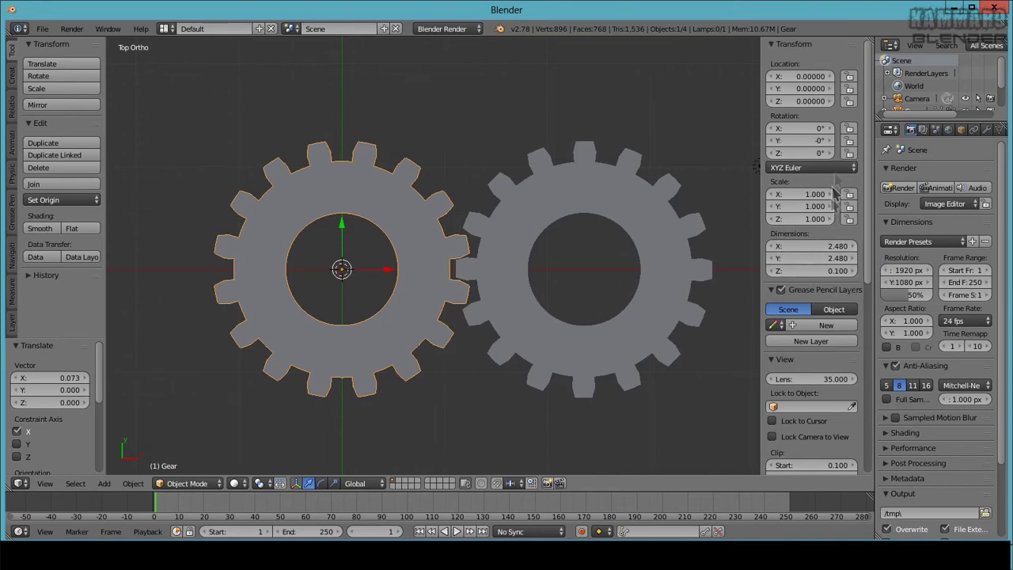
right_click(802, 154)
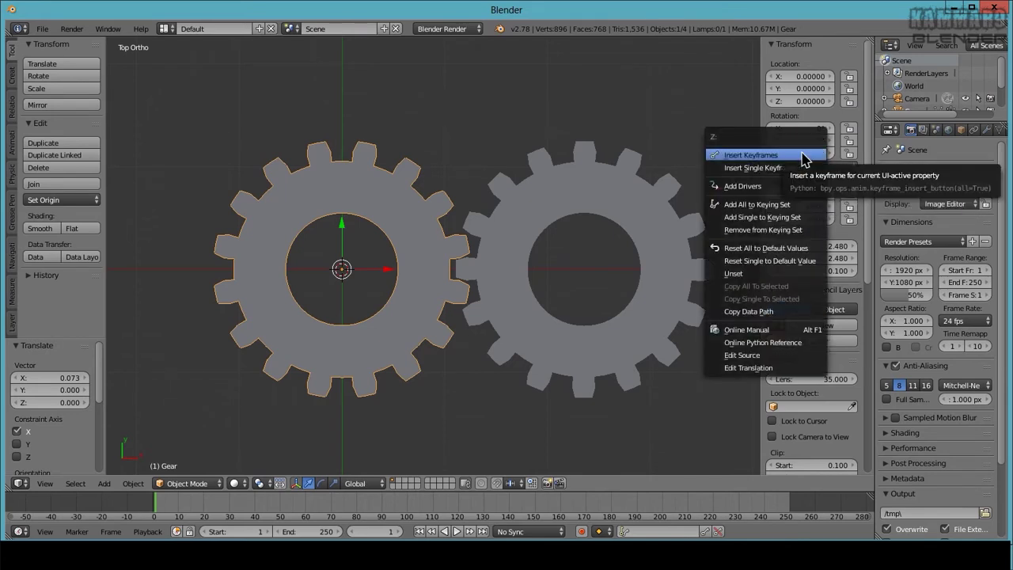
click(781, 168)
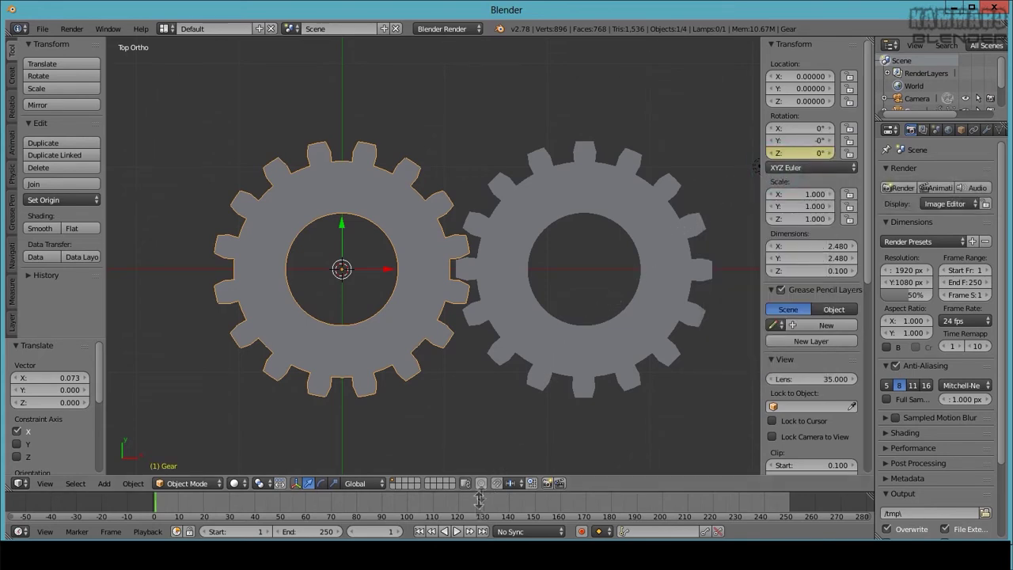
- At frame 60, set the Z rotation to 360° and keyframe it
drag(478, 491, 478, 443)
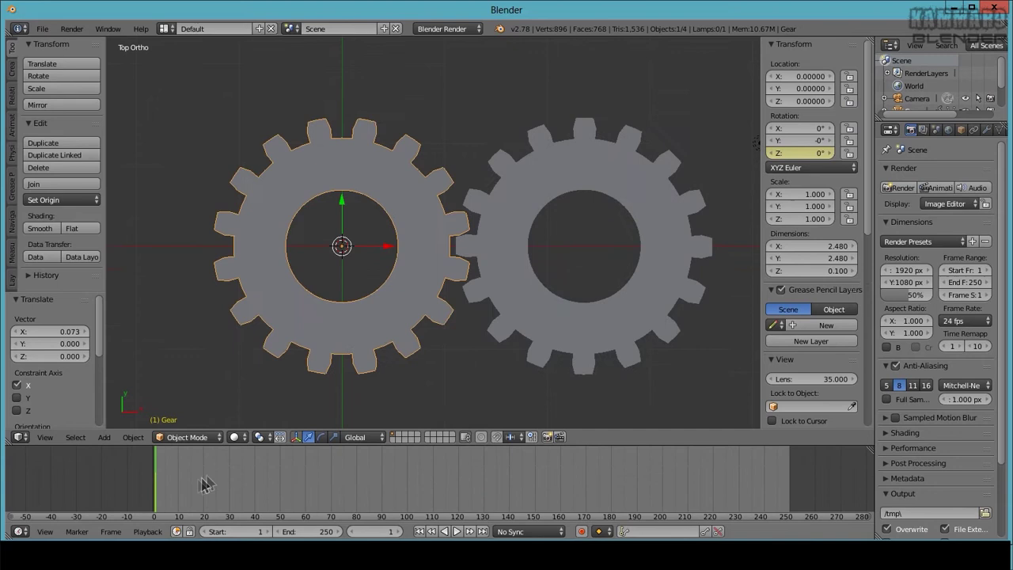
drag(174, 483, 308, 498)
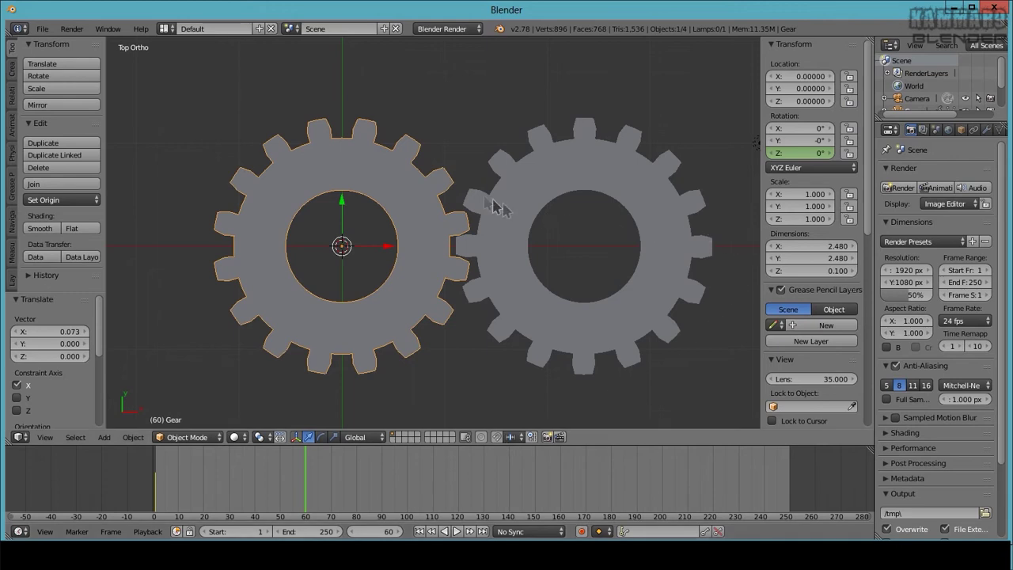
click(806, 153)
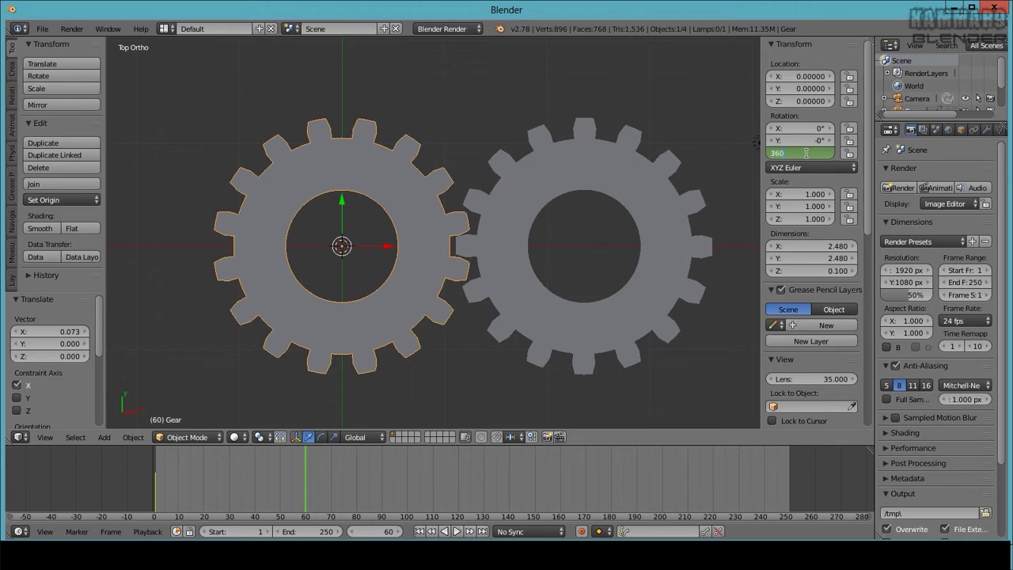
key(Return)
right_click(808, 157)
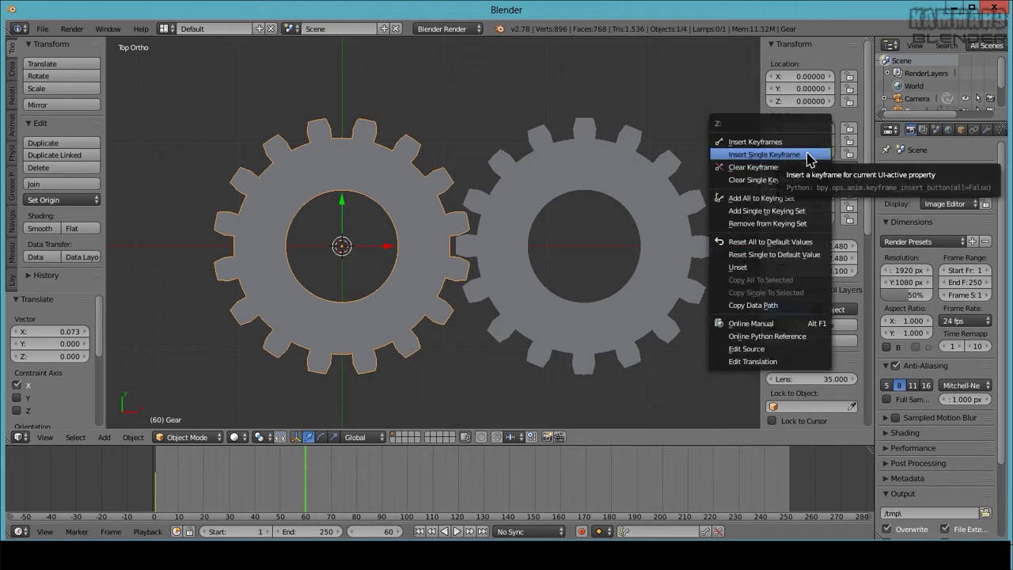
click(772, 163)
drag(295, 491, 151, 486)
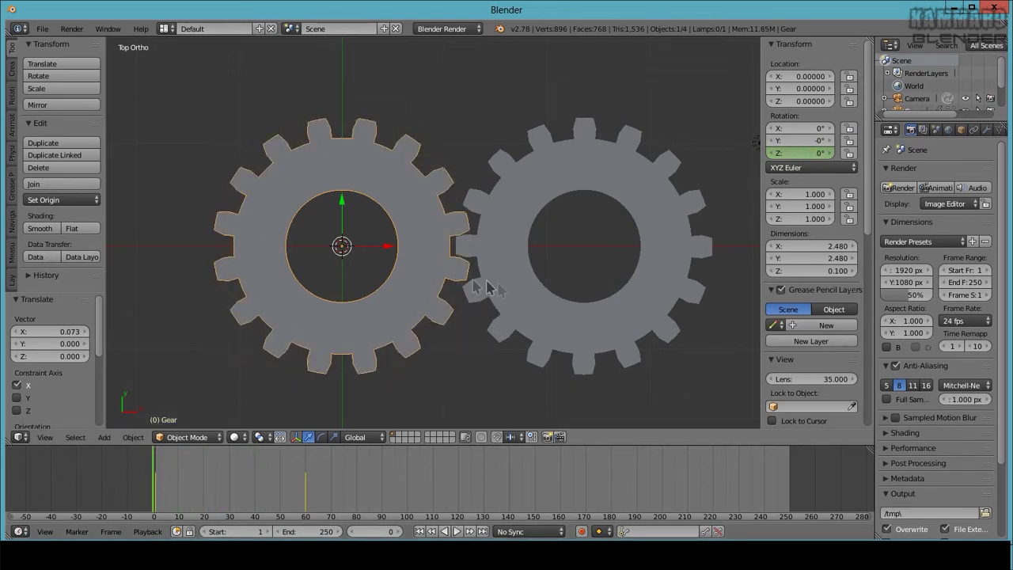
- Add a Copy Rotation constraint to the right gear, Gear.001
right_click(515, 245)
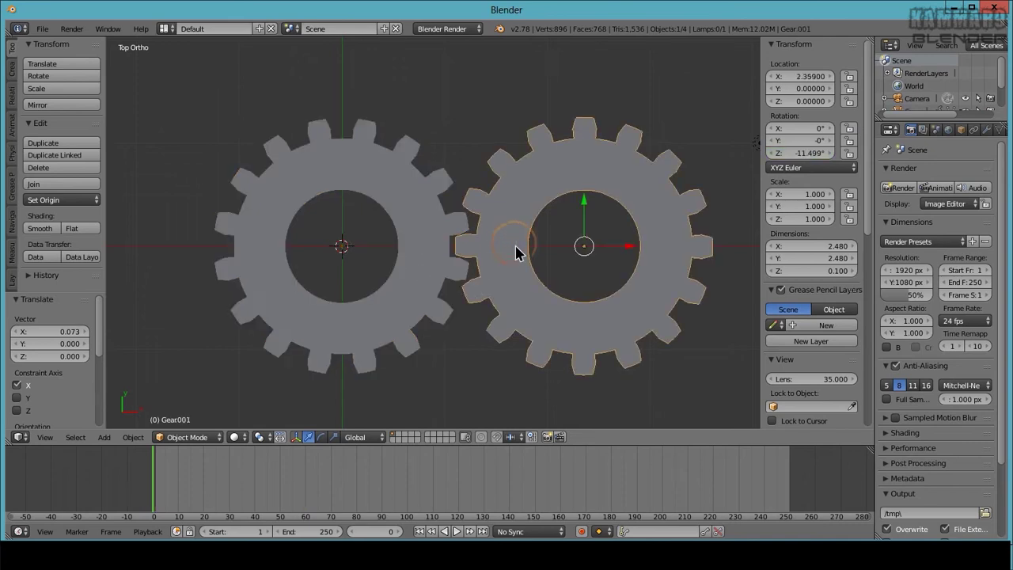
click(973, 131)
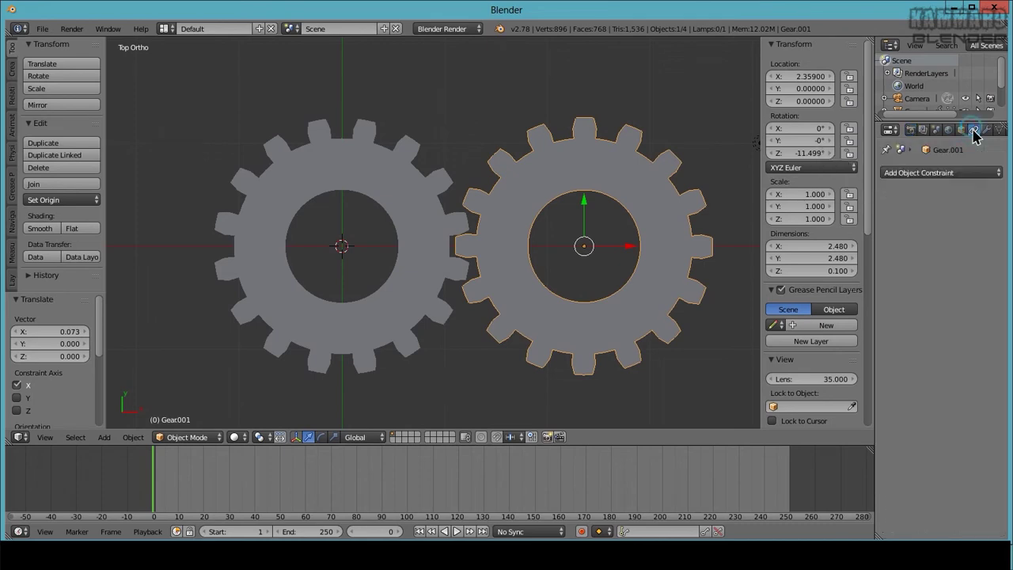
click(953, 174)
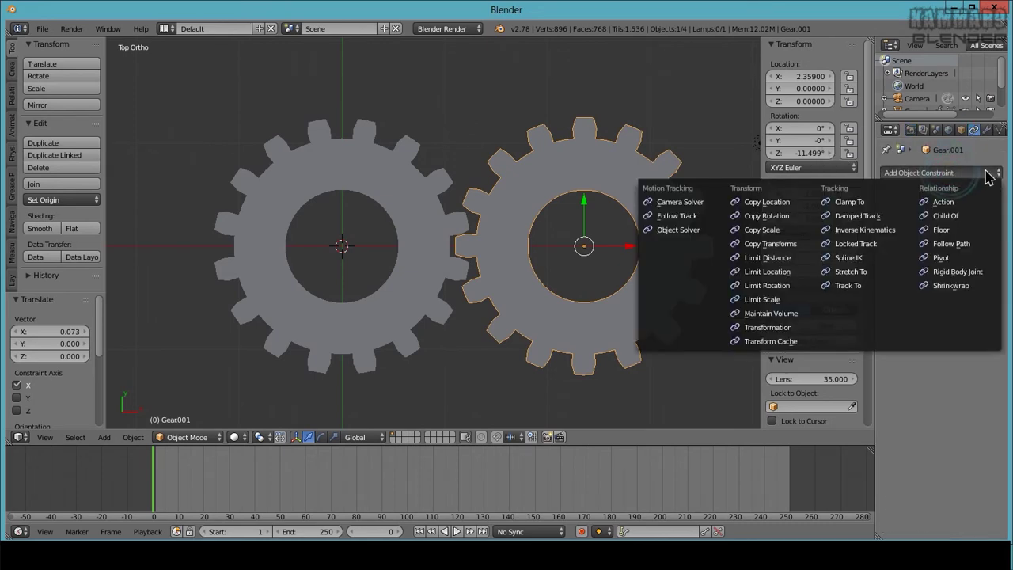
click(773, 227)
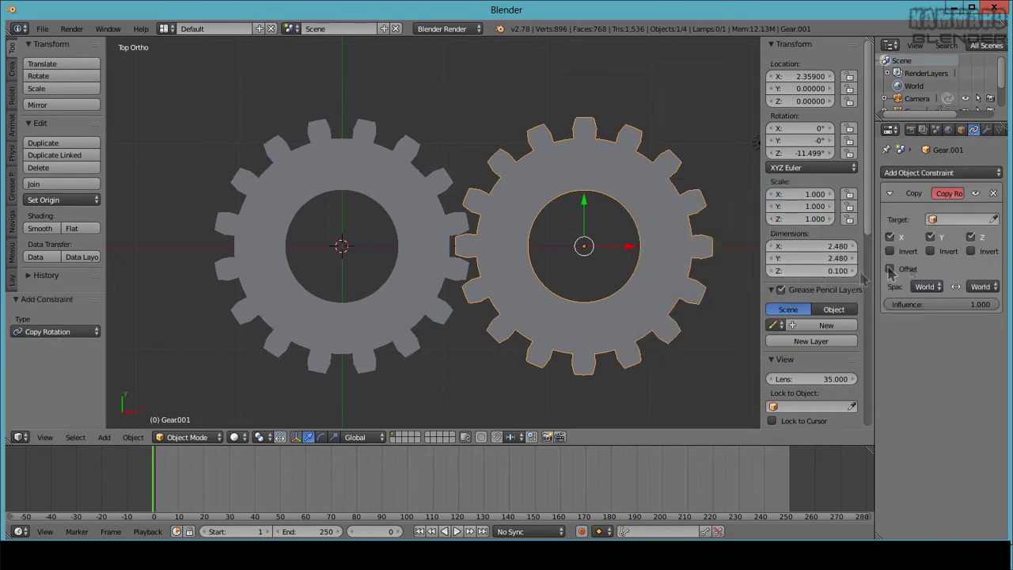
- Set the constraint's target to Gear and play the animation to test it
click(955, 218)
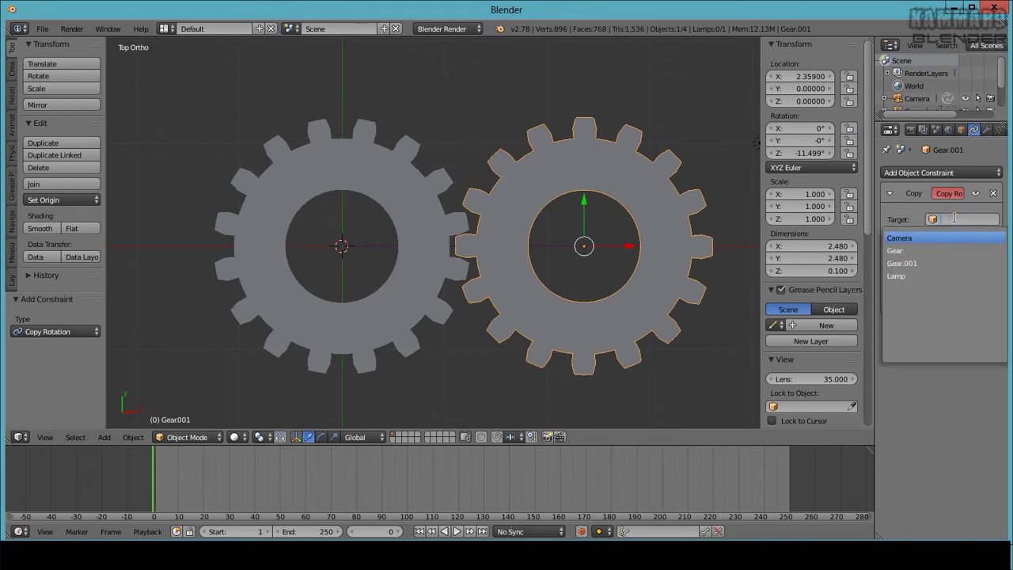
click(925, 251)
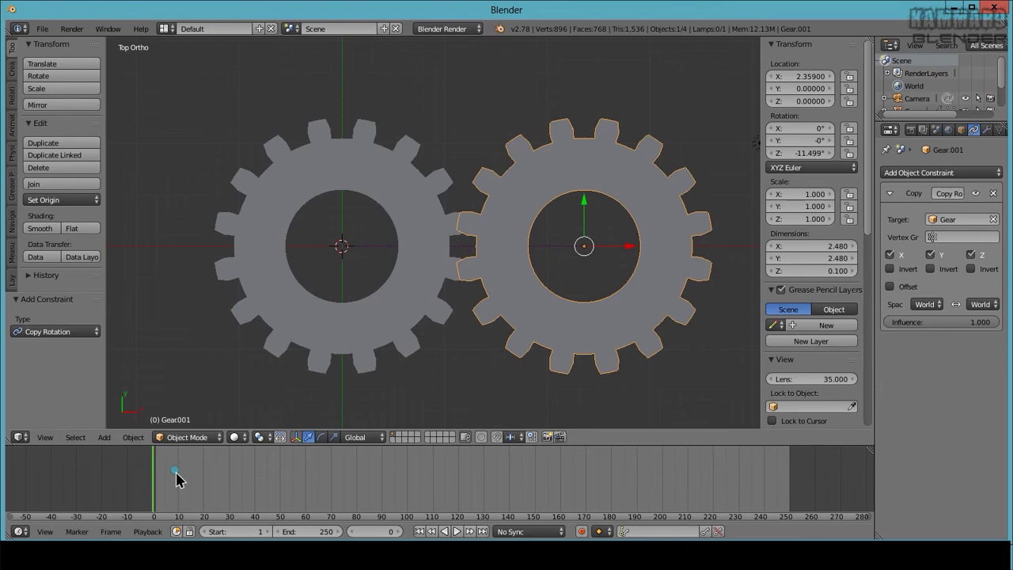
key(alt+a)
drag(198, 481, 154, 480)
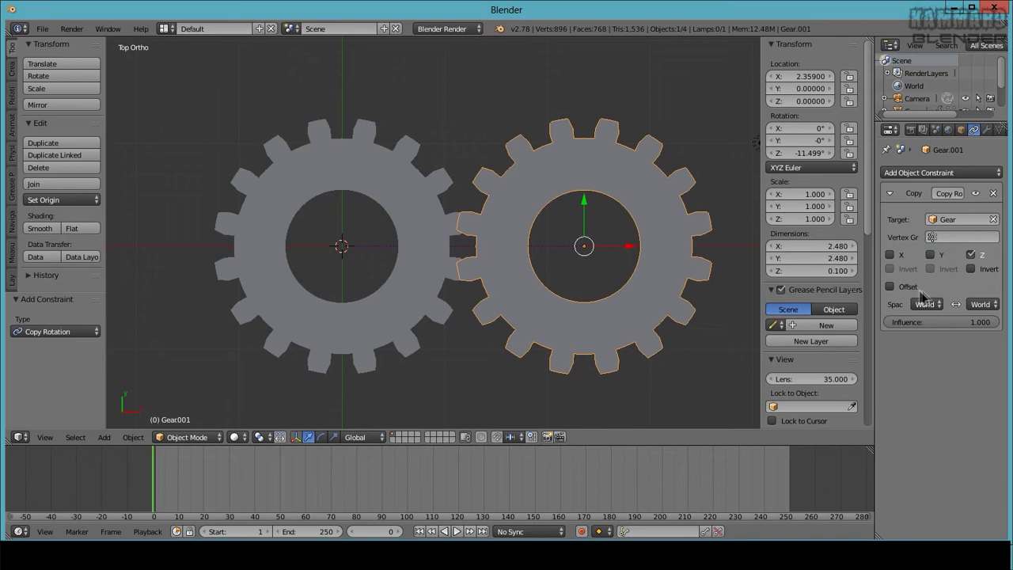
- Enable Offset on the Copy Rotation constraint and test the meshing
click(890, 288)
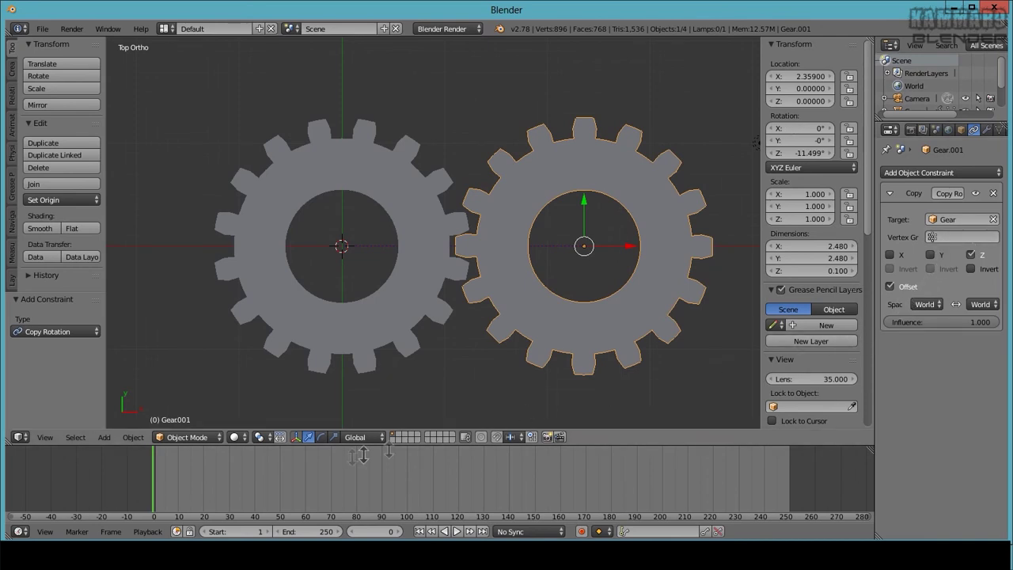
key(alt+a)
drag(178, 481, 151, 483)
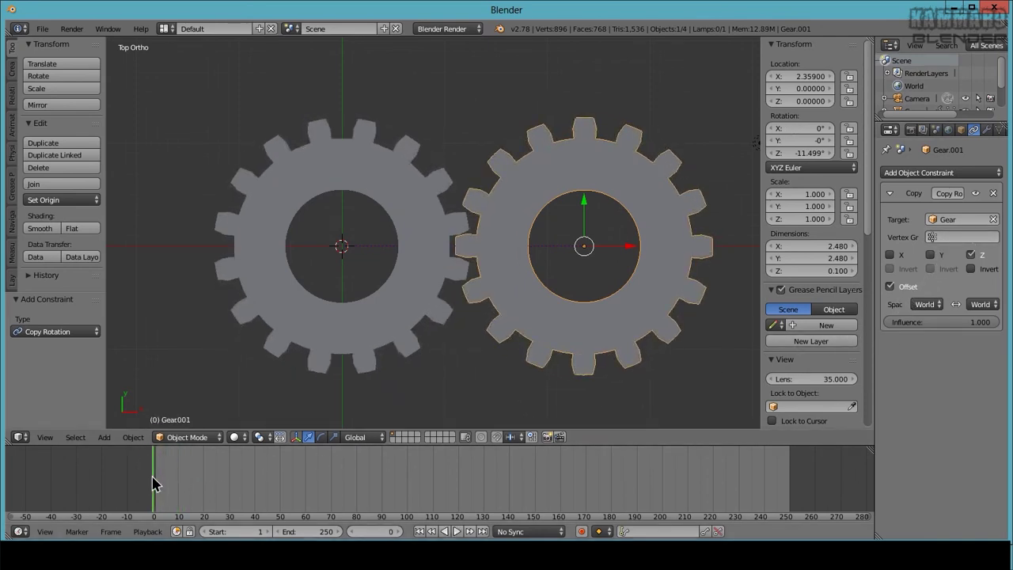
- Invert the copied Z rotation and play back to check opposite spinning
click(972, 269)
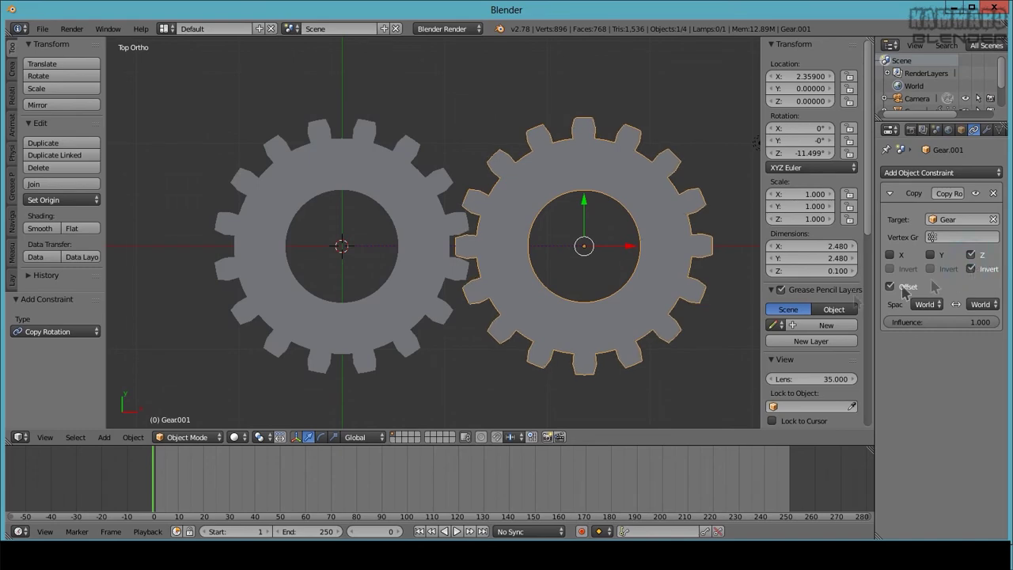
key(alt+a)
drag(193, 483, 245, 488)
key(alt+a)
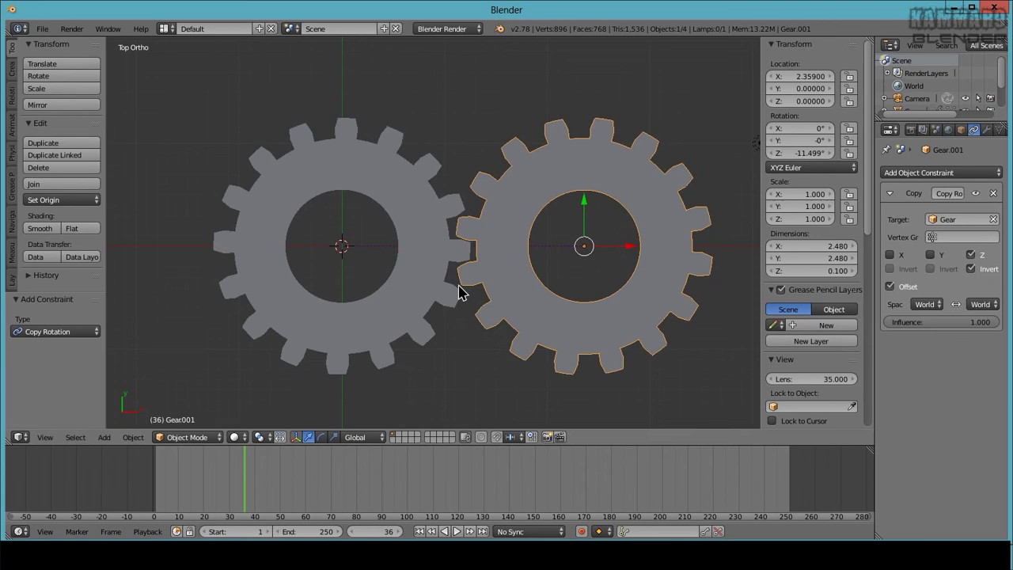
key(alt+a)
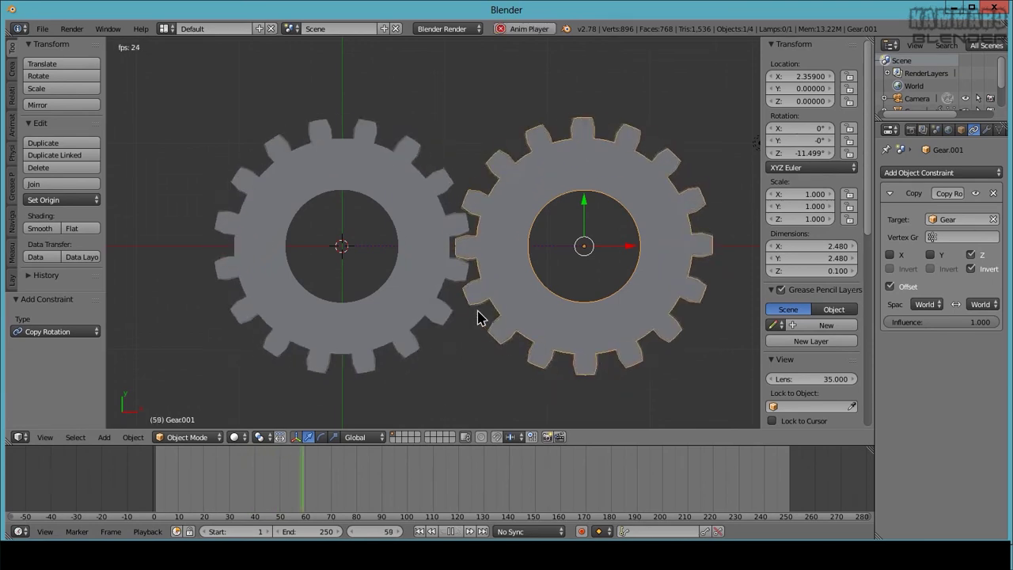
key(alt+a)
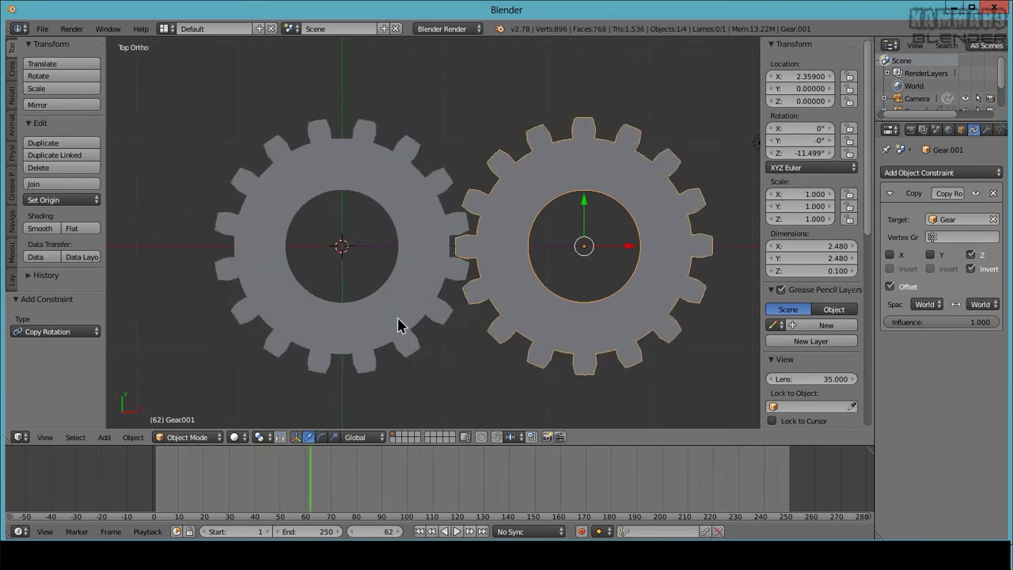
- Select Gear and show its Z rotation curve in an enlarged Graph Editor
right_click(397, 315)
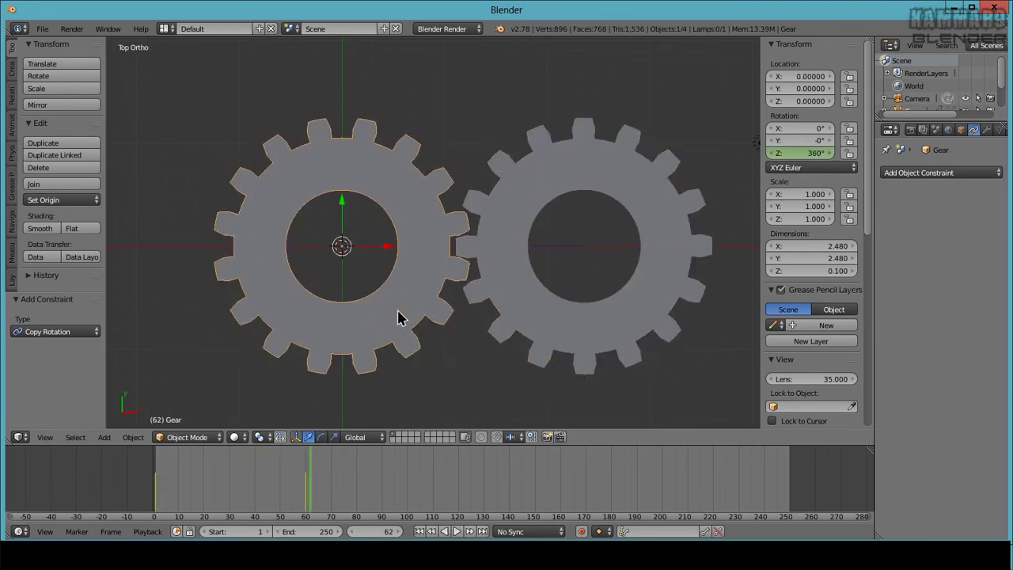
click(20, 531)
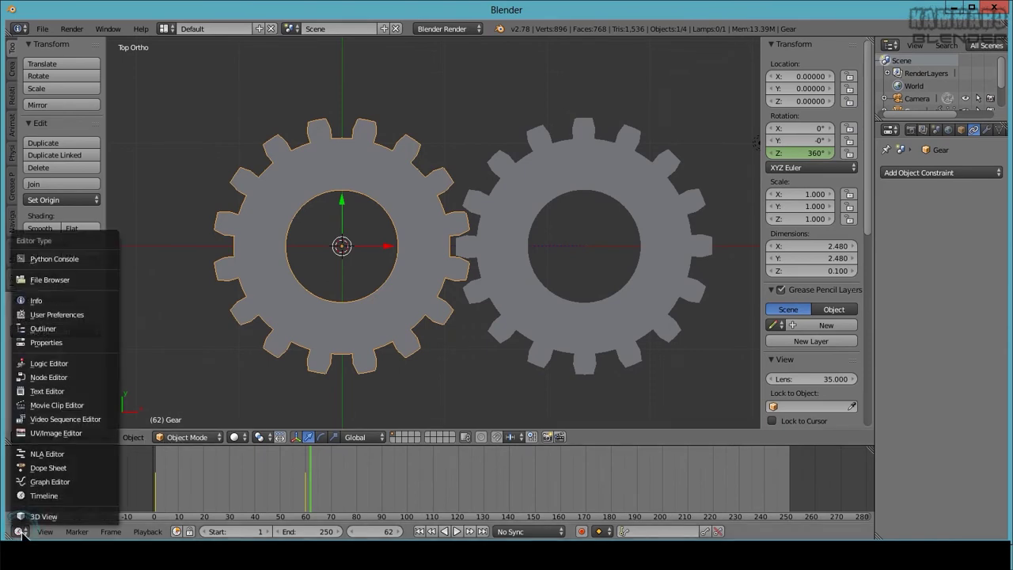
click(50, 481)
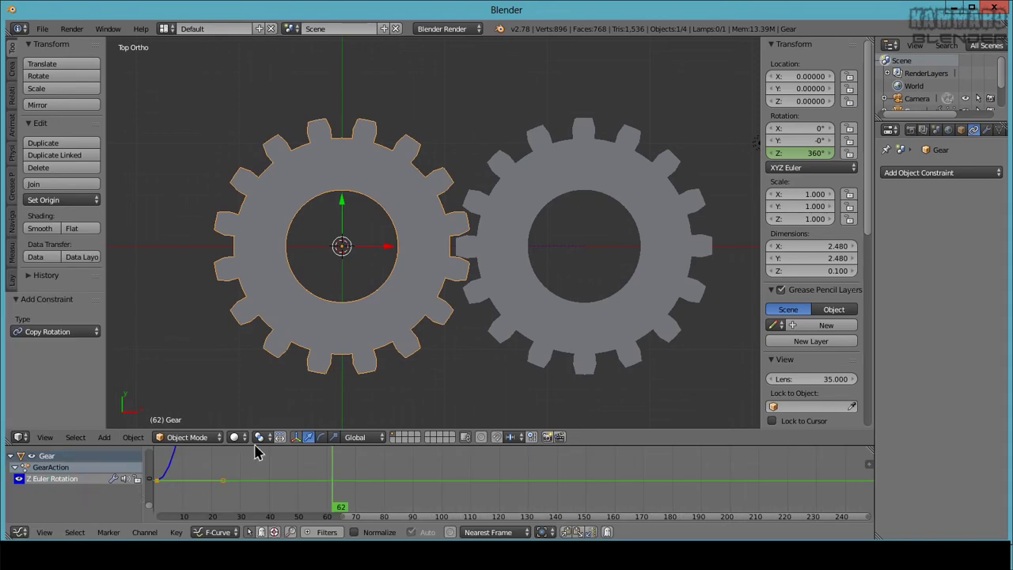
drag(257, 445, 265, 364)
scroll(292, 400, down, 2)
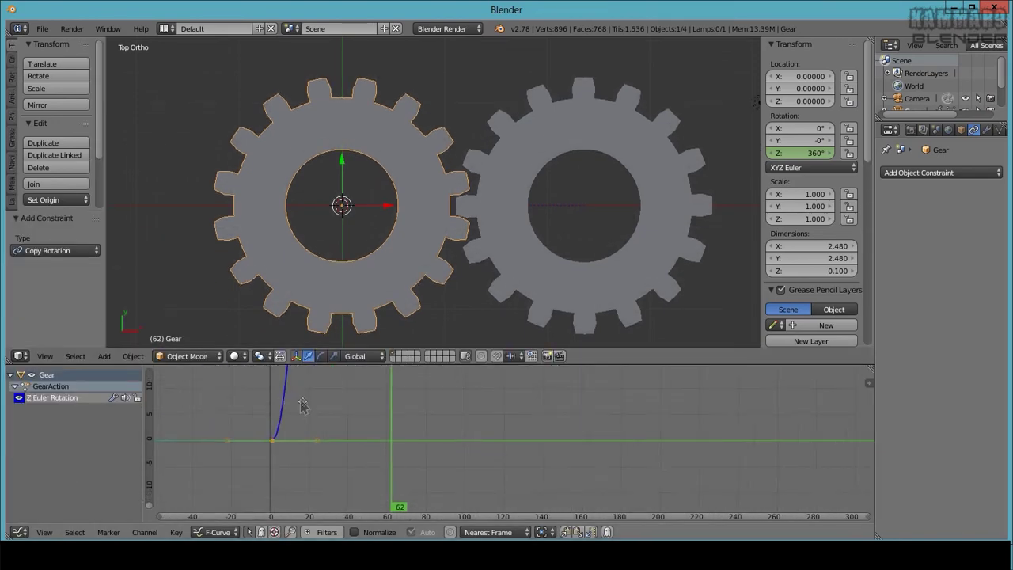
middle_drag(302, 405, 321, 447)
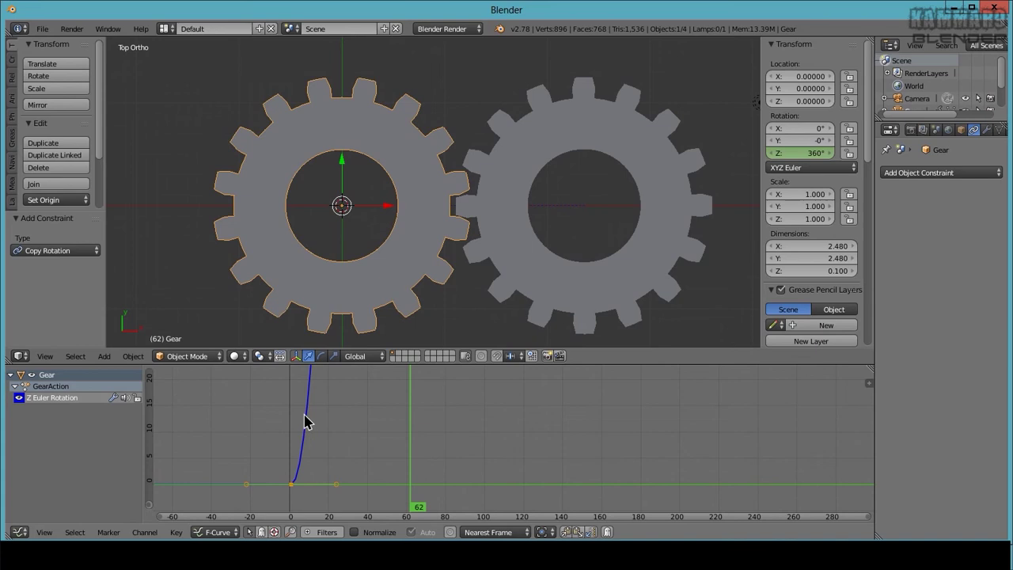
scroll(369, 457, down, 3)
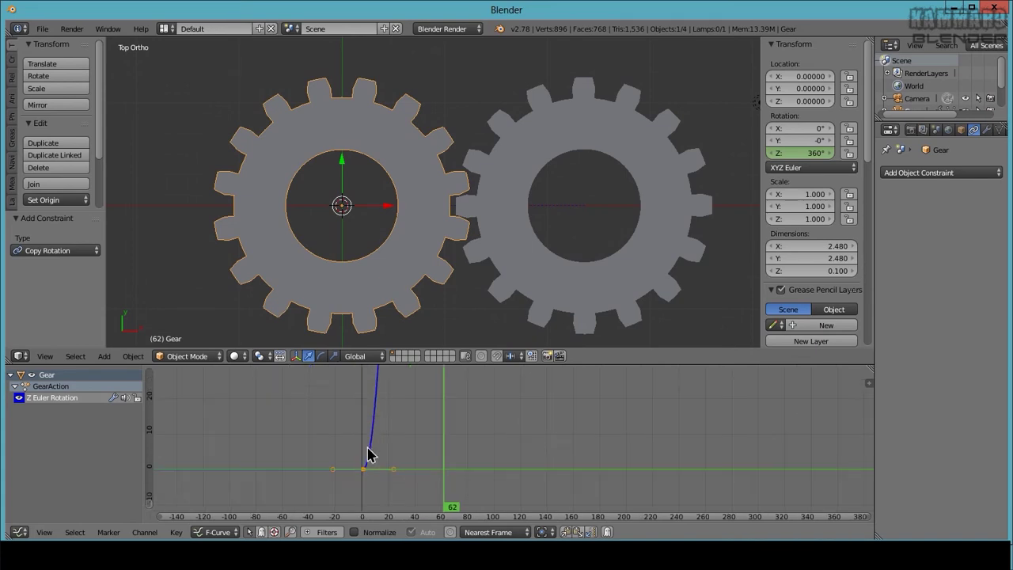
- Select all keyframes and set their interpolation to Linear
key(a)
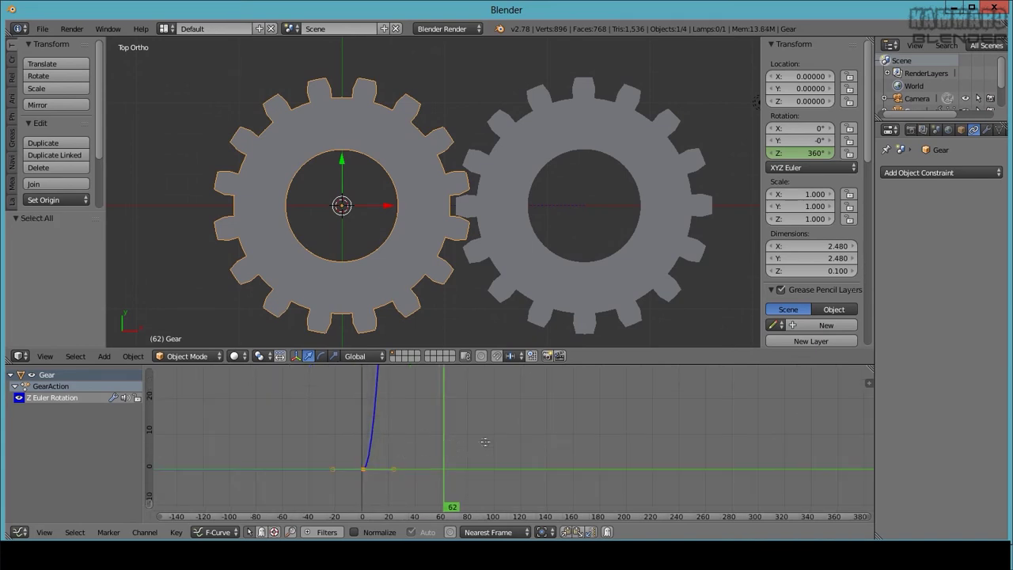
key(n)
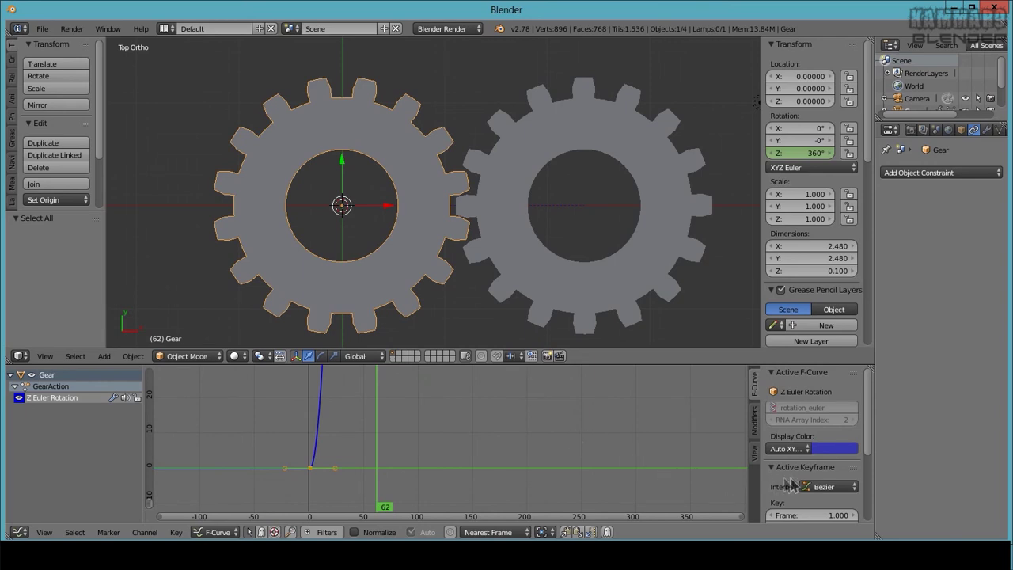
scroll(791, 484, down, 3)
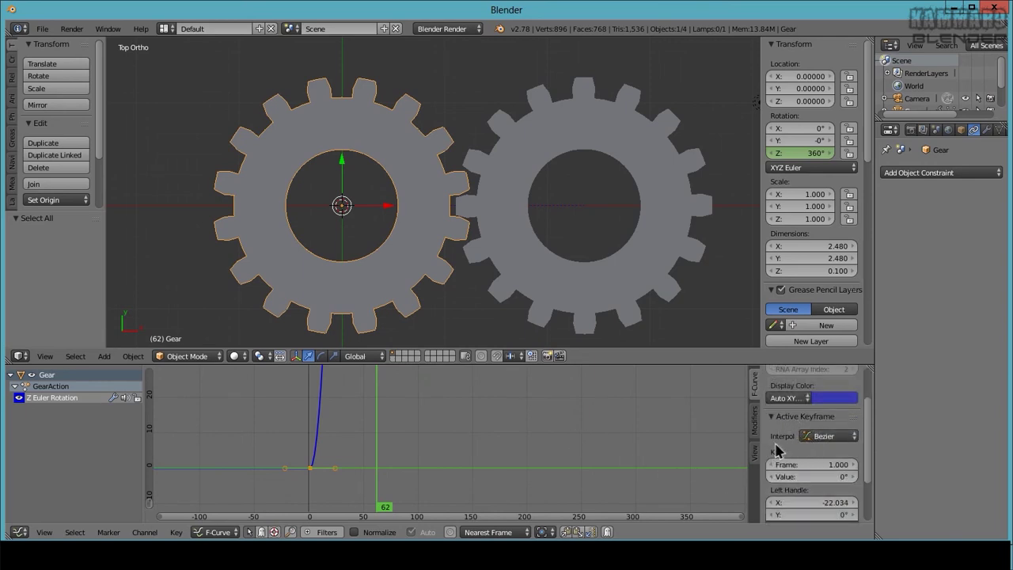
click(820, 436)
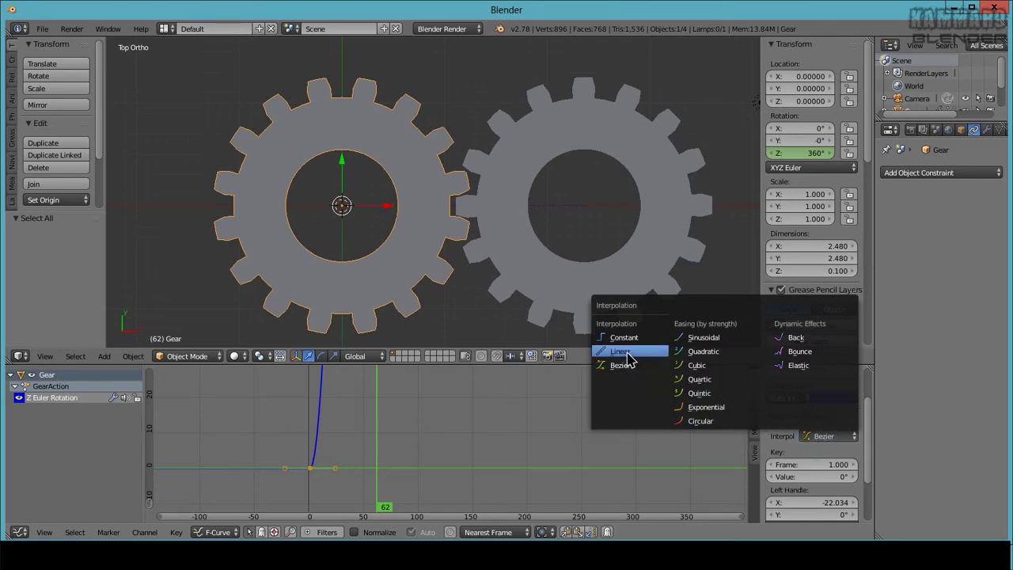
click(619, 351)
middle_drag(447, 414, 445, 432)
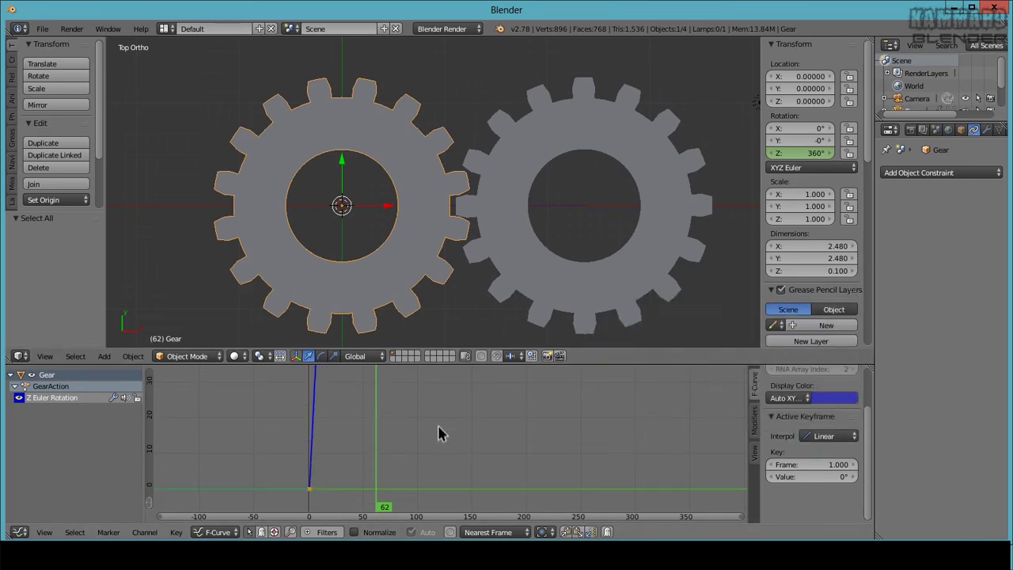
middle_drag(452, 292, 454, 293)
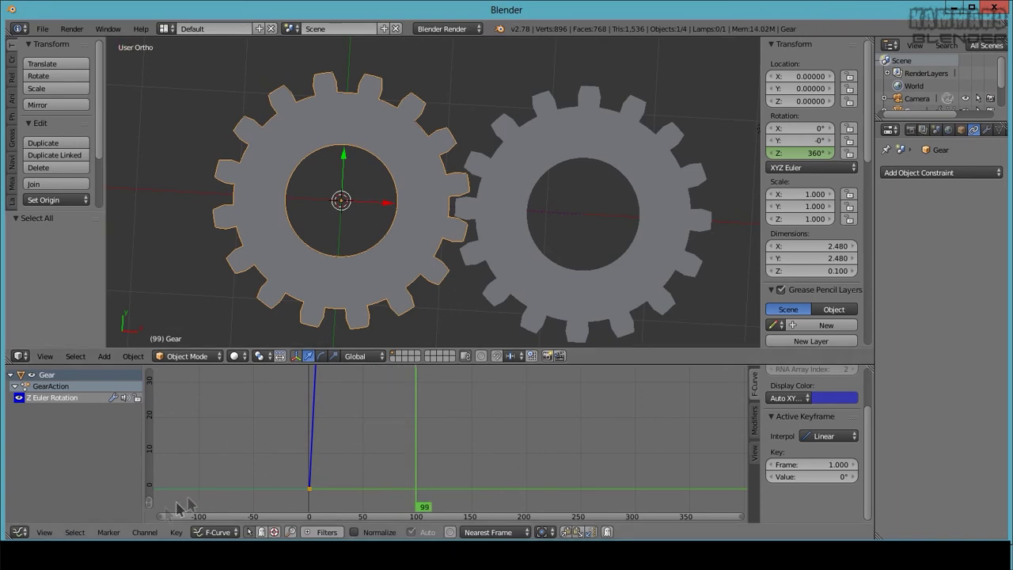
click(19, 532)
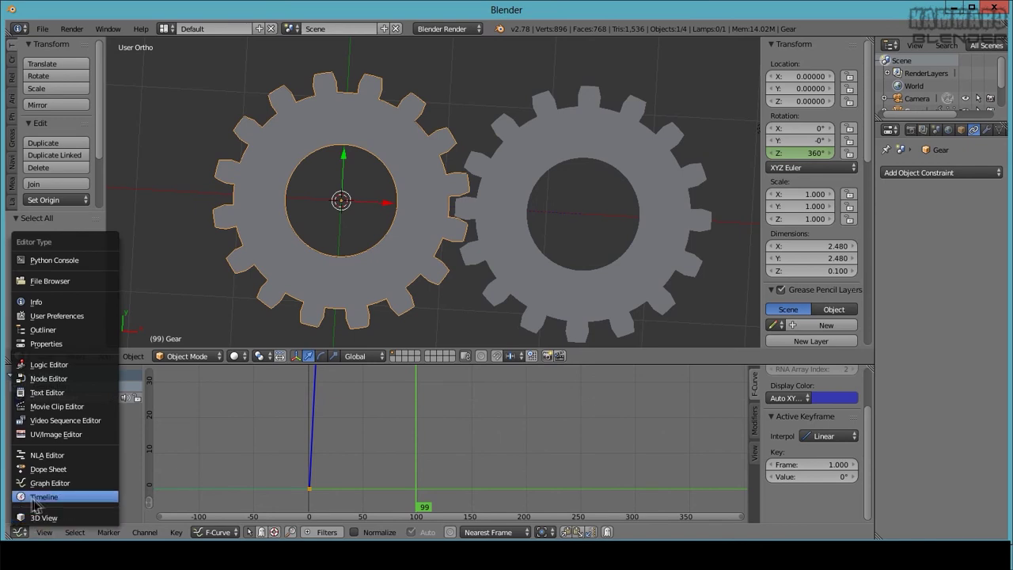
- Set the Timeline's animation End frame to 60
click(53, 496)
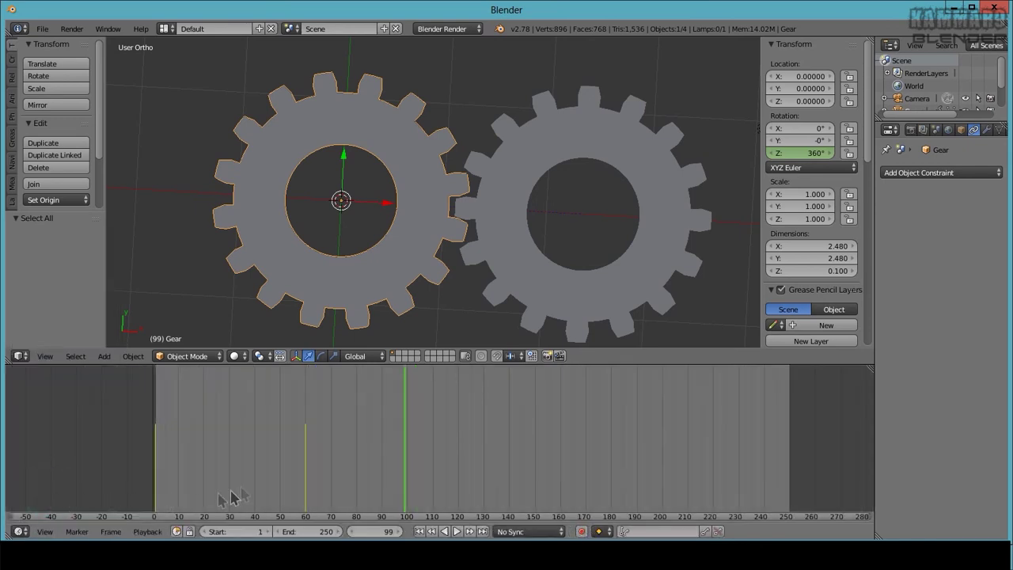
click(314, 531)
key(Return)
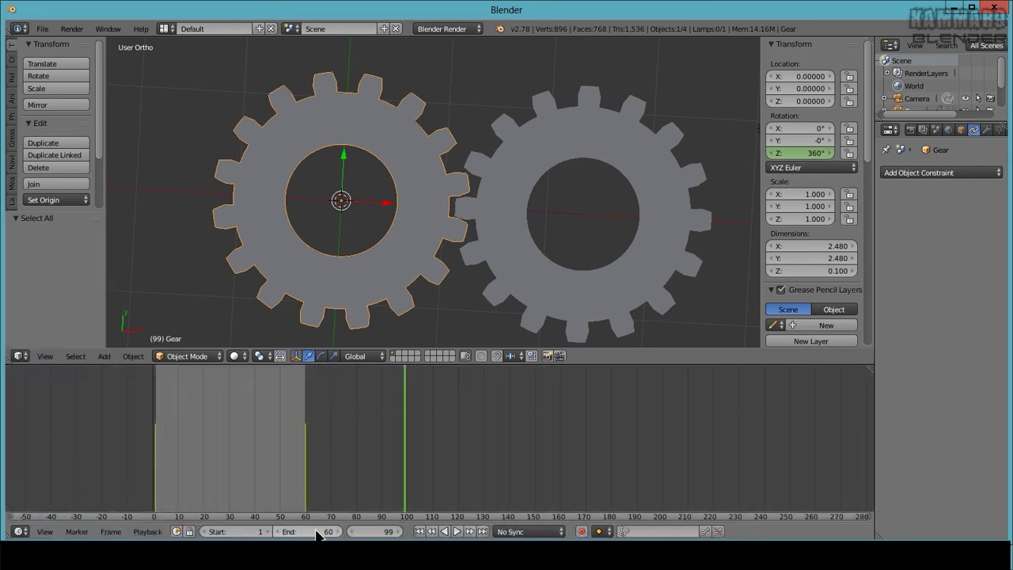
- Play the animation and orbit to a tilted view of both gears turning together
key(alt+a)
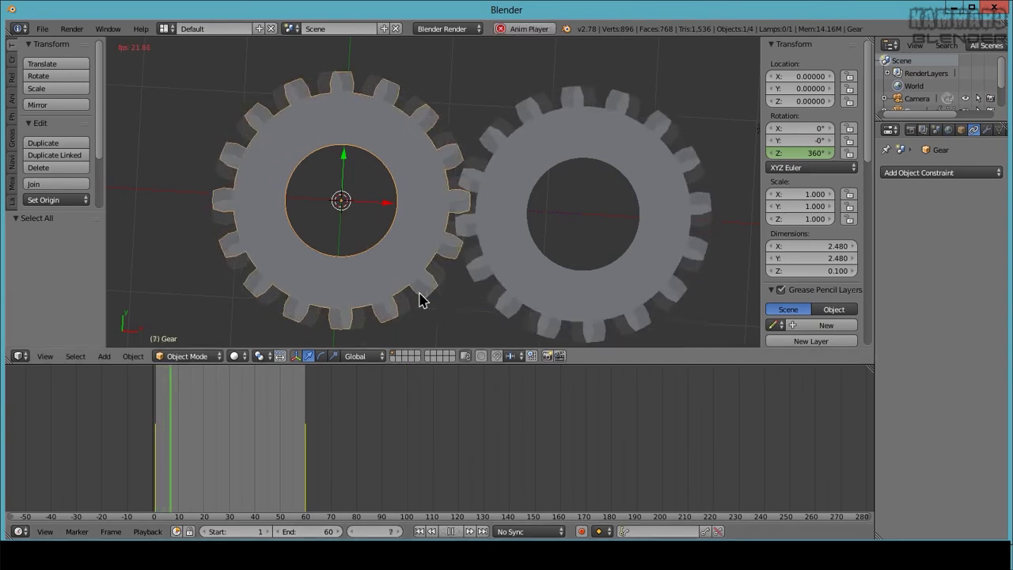
scroll(419, 299, down, 2)
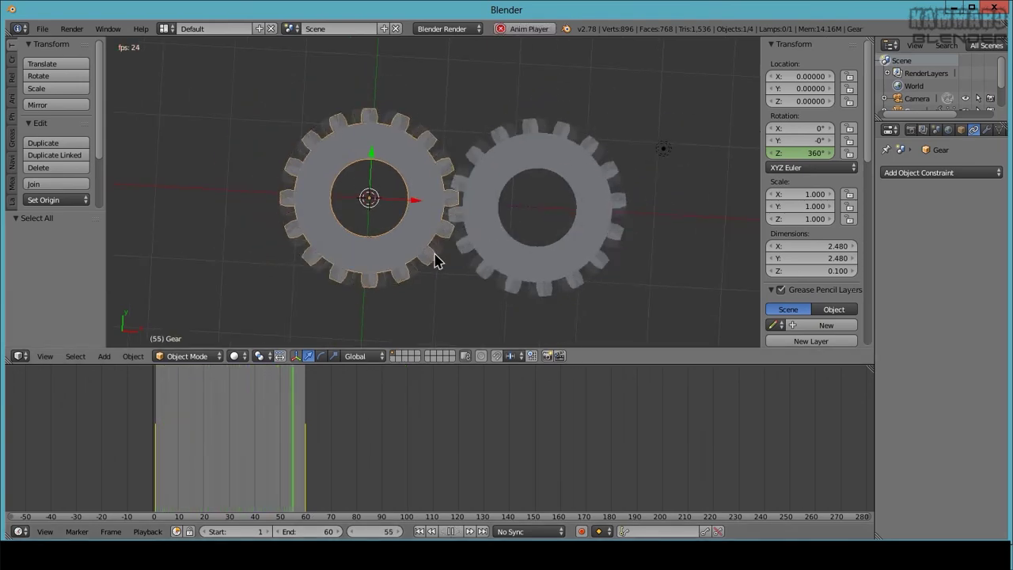
middle_drag(389, 312, 434, 219)
scroll(420, 226, up, 3)
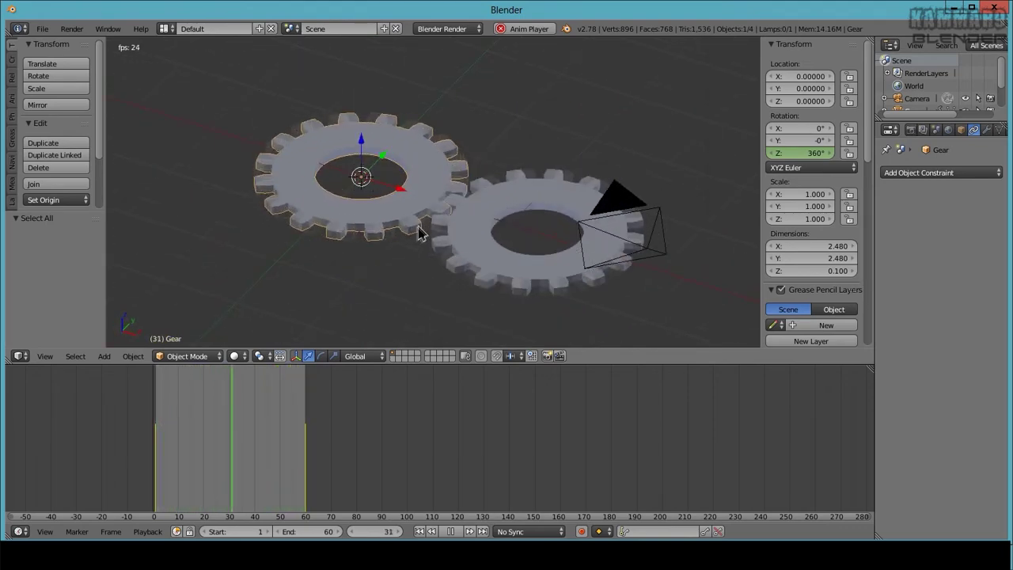